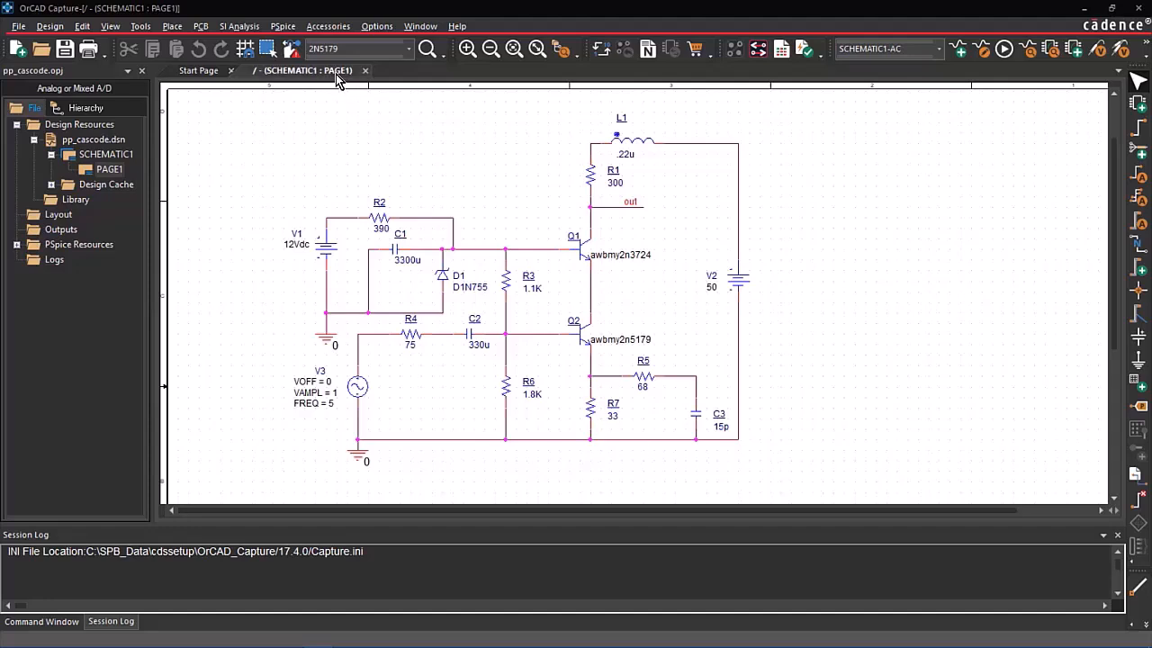
Review the AC Sweep simulation profile, accept its settings, and run the PSpice simulation.
{"action": "left_click", "coordinate": [284, 27]}
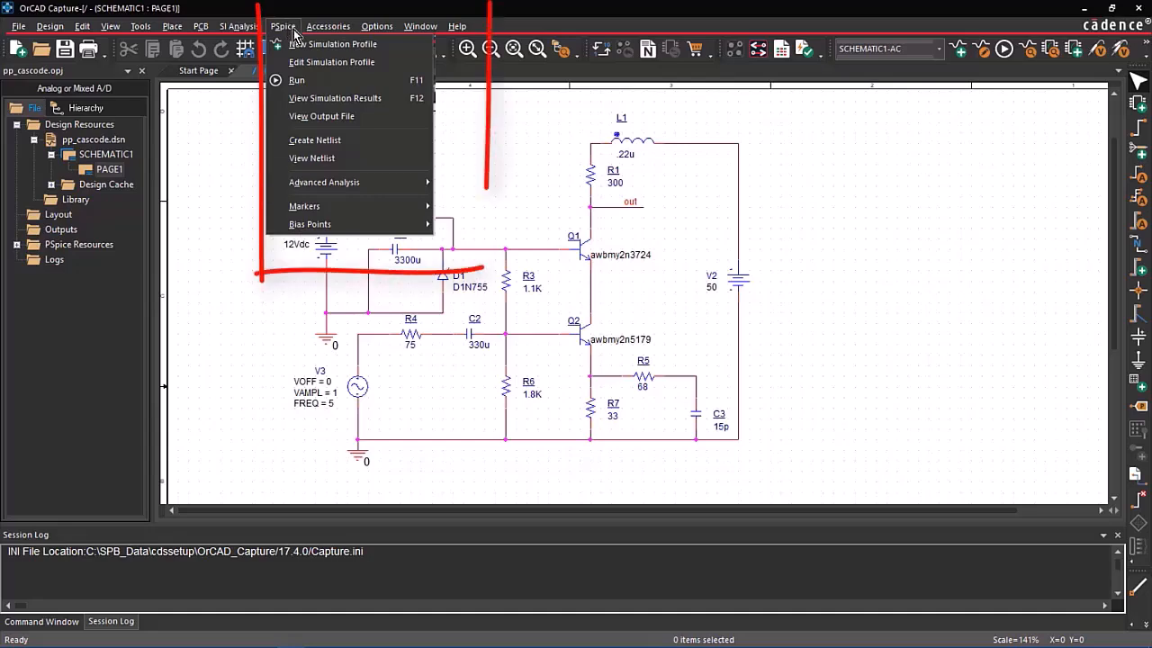
{"action": "left_click", "coordinate": [308, 63]}
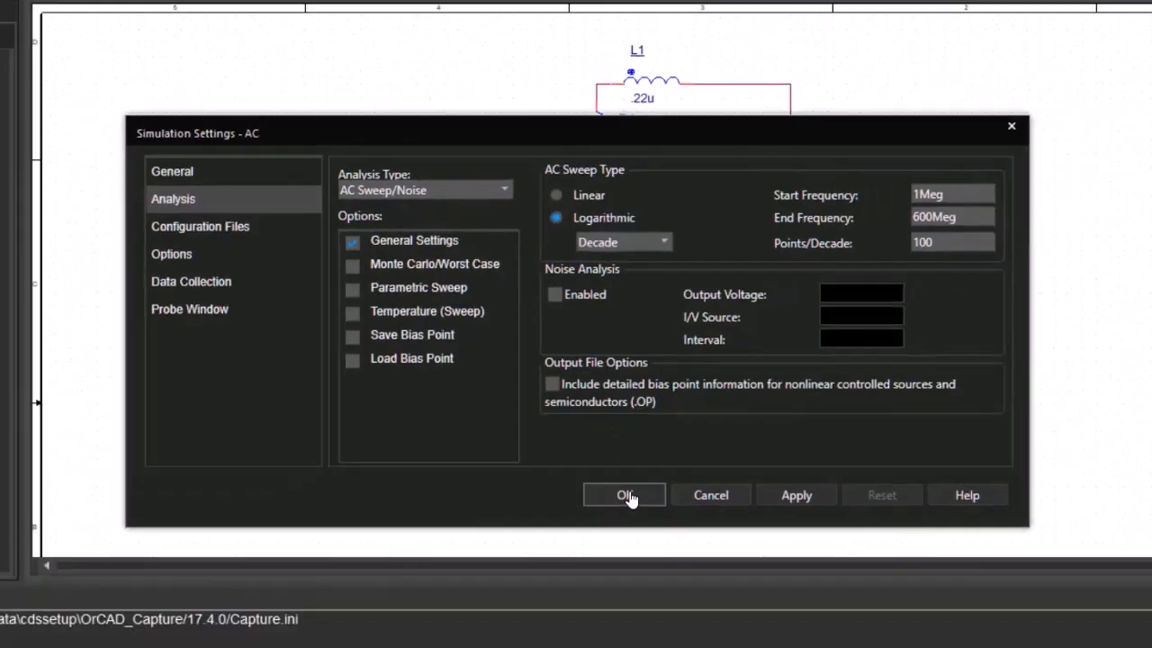
{"action": "left_click", "coordinate": [638, 534]}
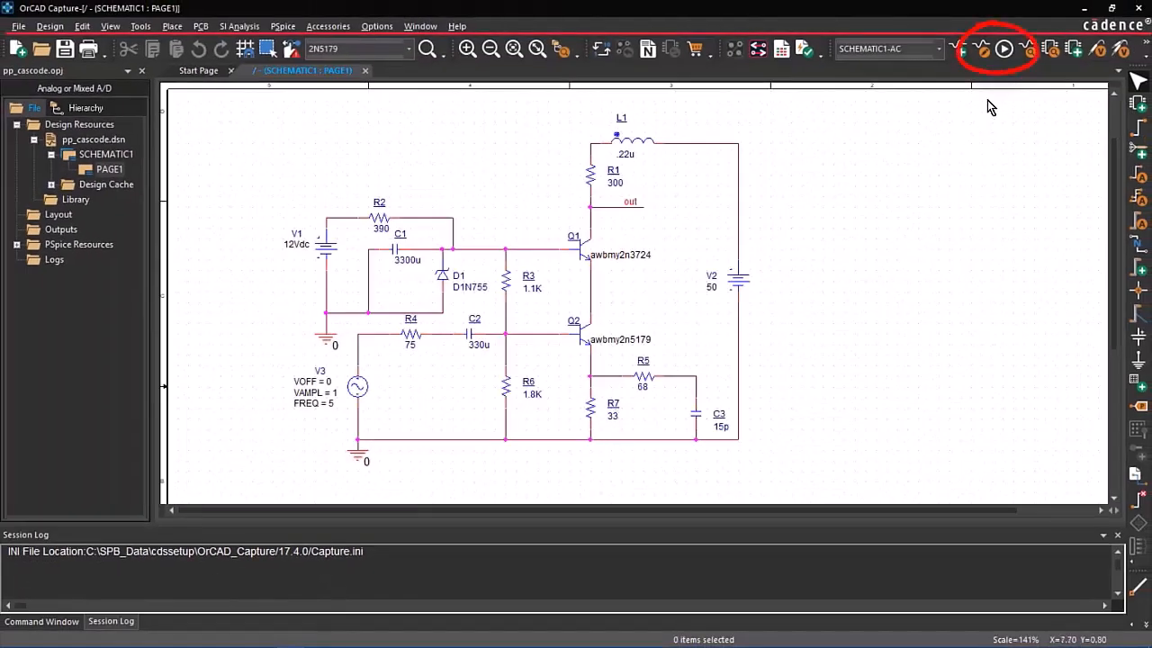
{"action": "left_click", "coordinate": [1003, 48]}
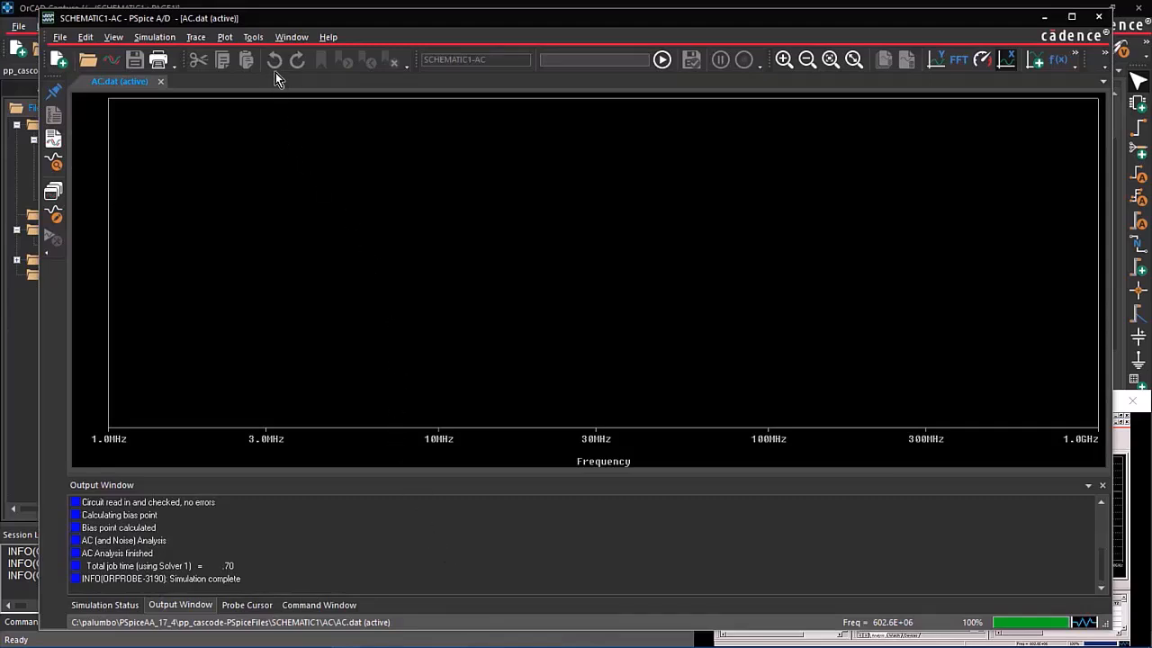
Plot the output voltage in decibels by adding the trace expression DB(V(out)).
{"action": "left_click", "coordinate": [196, 36]}
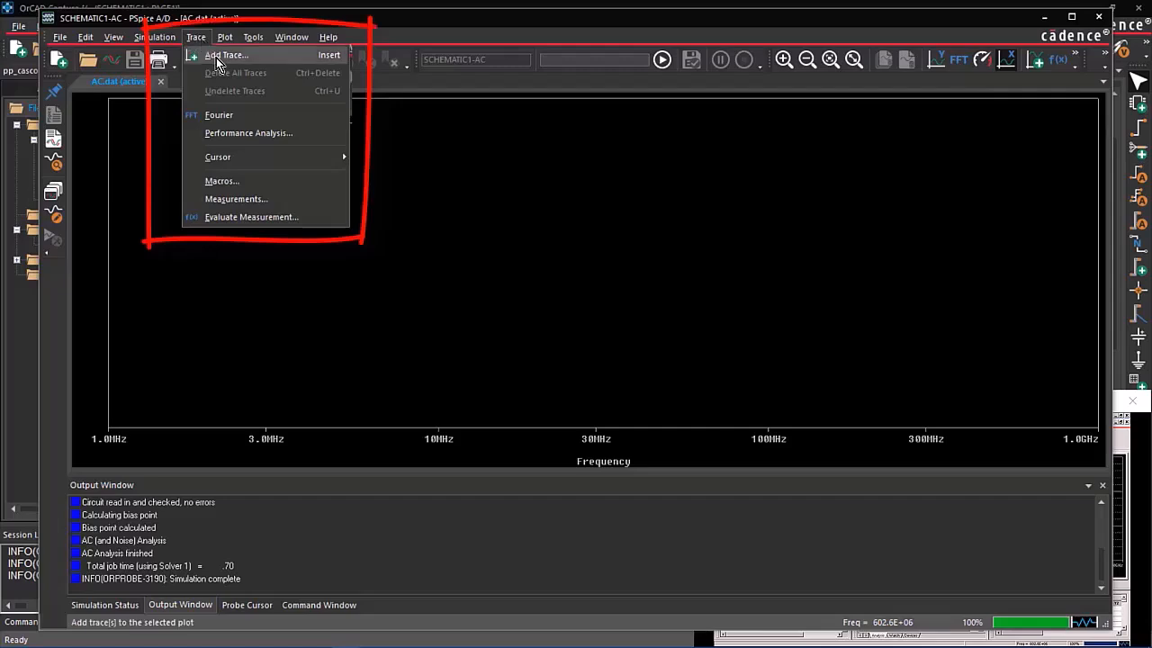
{"action": "left_click", "coordinate": [215, 57]}
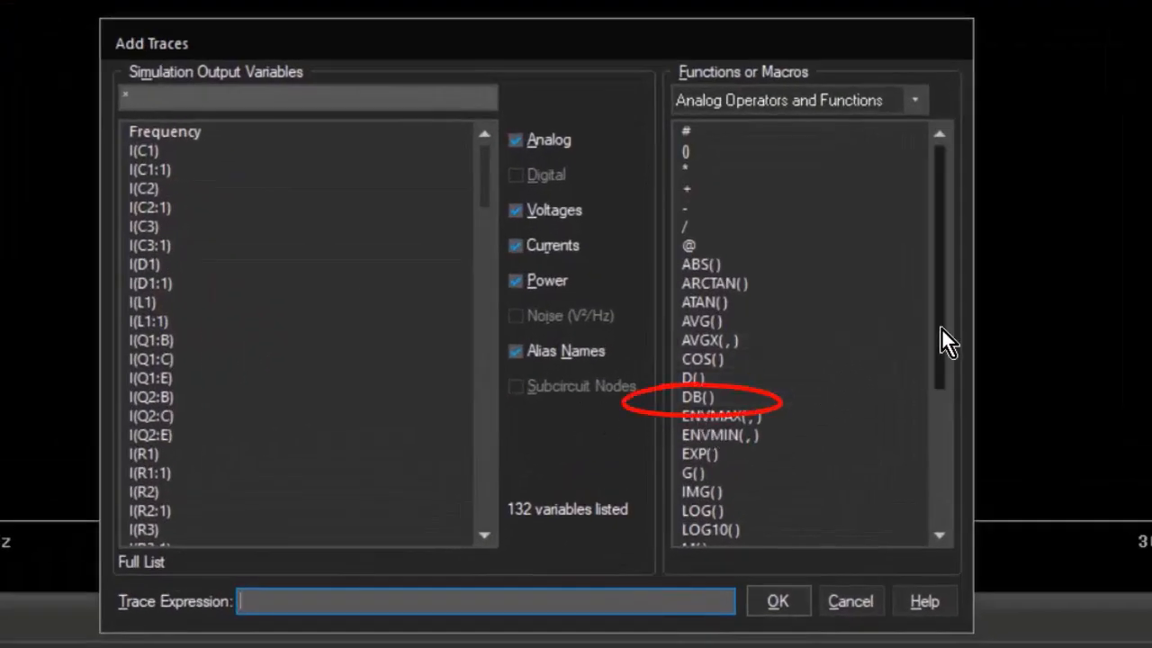
{"action": "left_click", "coordinate": [693, 397]}
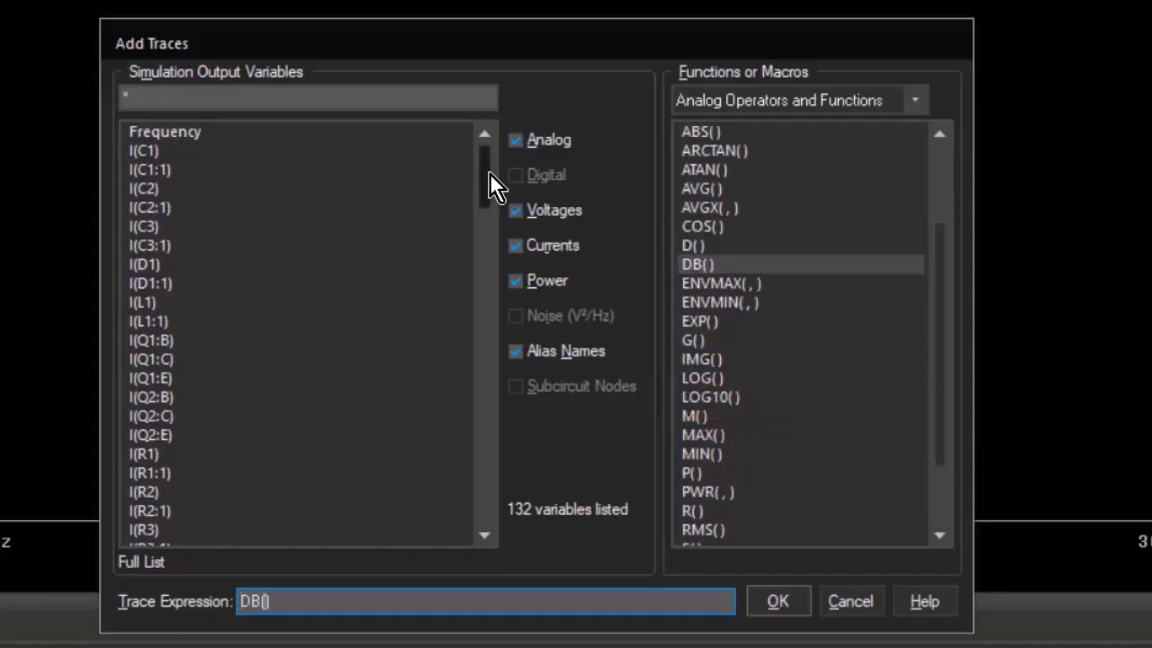
{"action": "left_click_drag", "start_coordinate": [490, 173], "coordinate": [495, 300]}
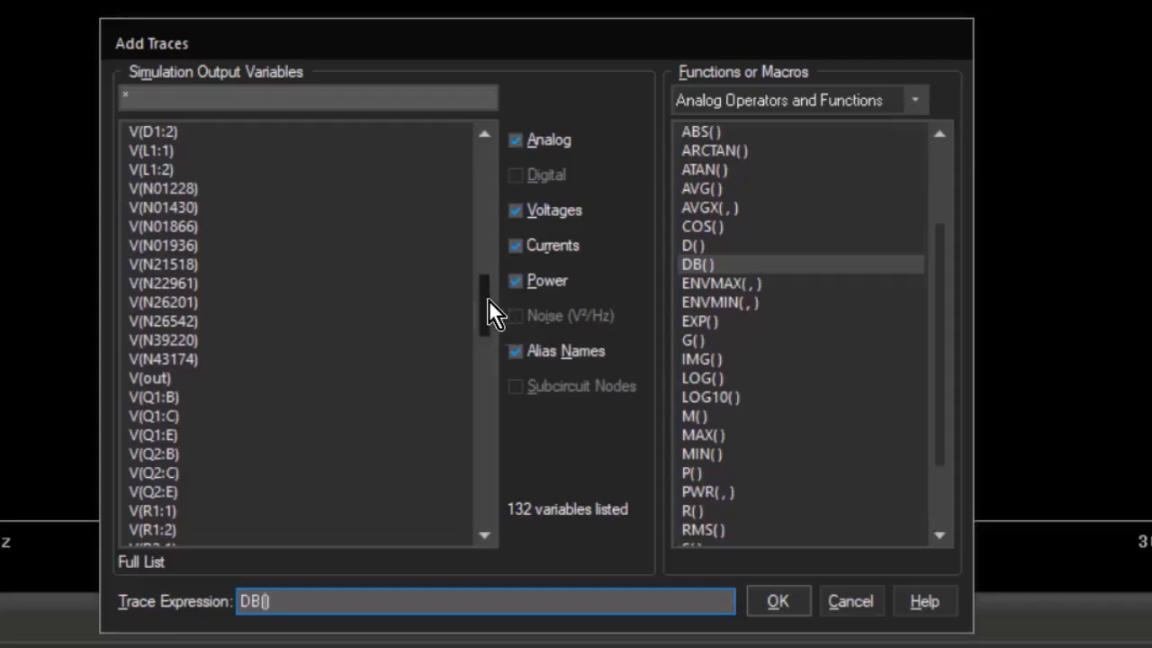
{"action": "left_click", "coordinate": [209, 378]}
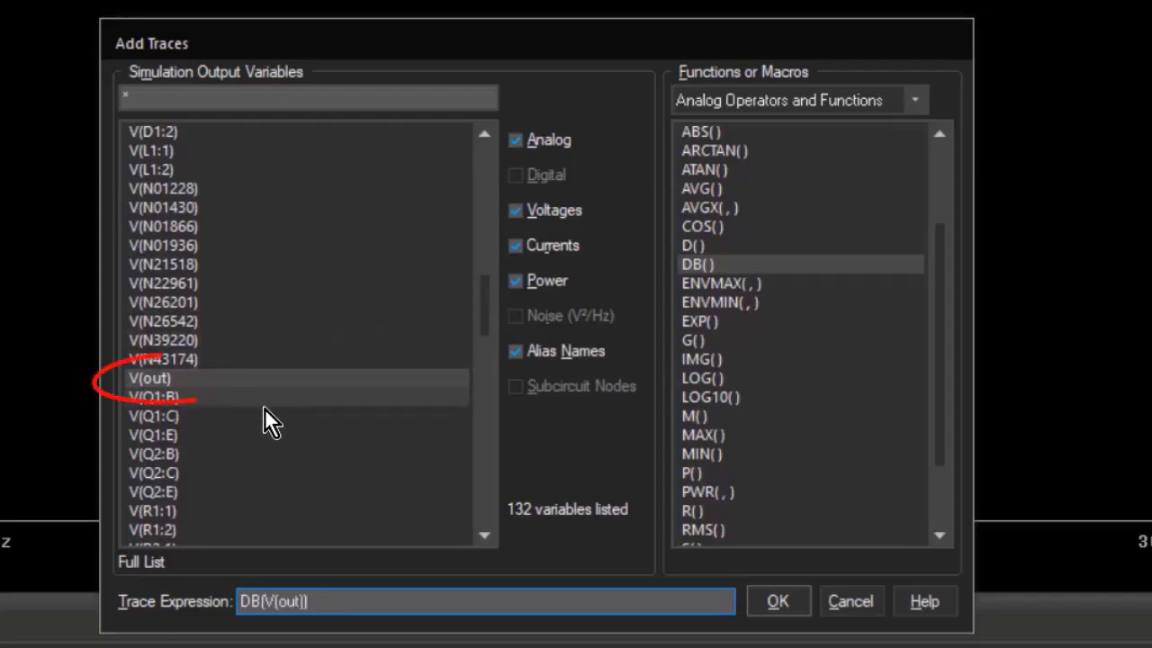
{"action": "left_click", "coordinate": [777, 599]}
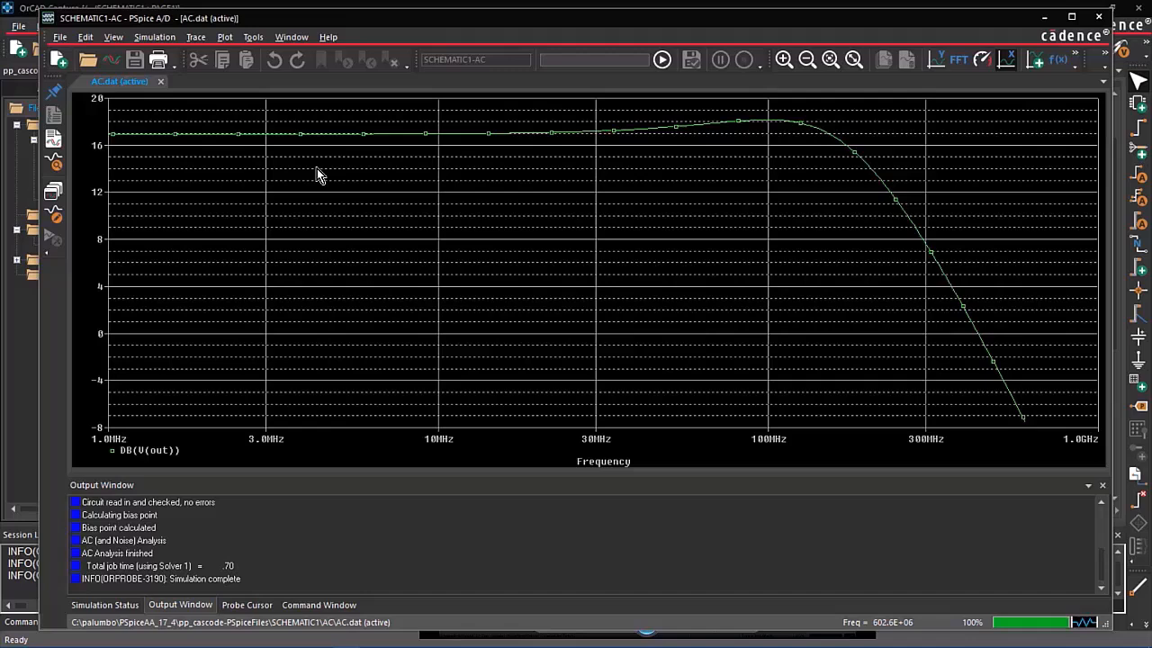
Evaluate the 3 dB low-pass cutoff of the output with the measurement Cutoff_Lowpass_3dB(V(out)).
{"action": "left_click", "coordinate": [195, 37]}
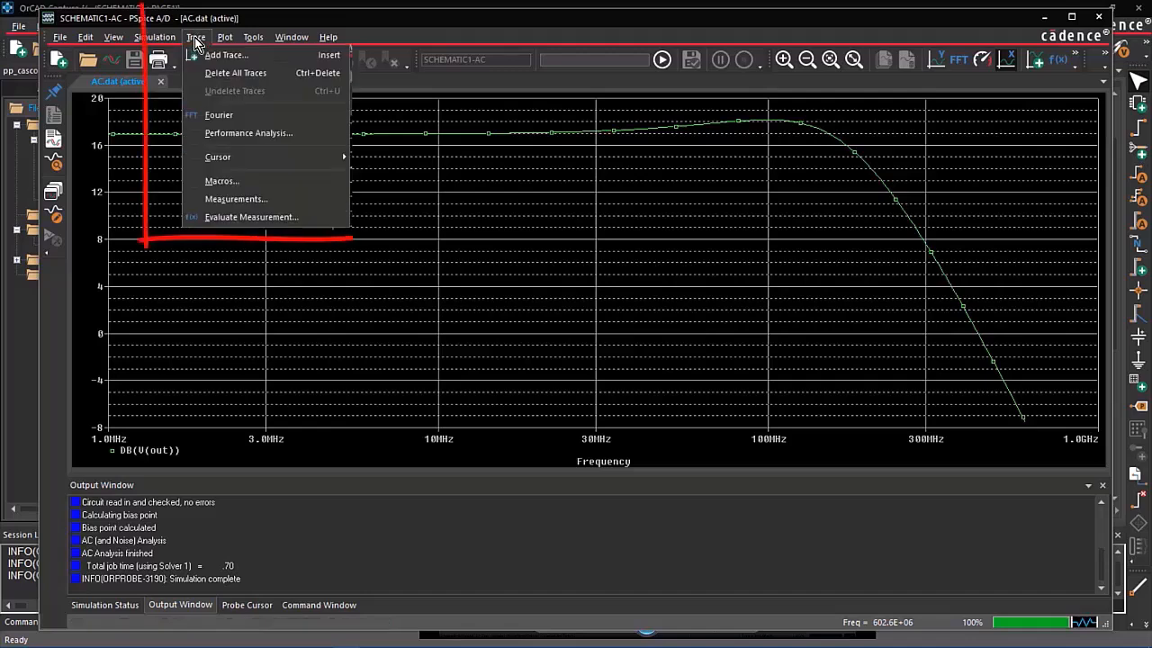
{"action": "left_click", "coordinate": [261, 218]}
{"action": "scroll", "coordinate": [483, 317], "scroll_direction": "down", "scroll_amount": 4}
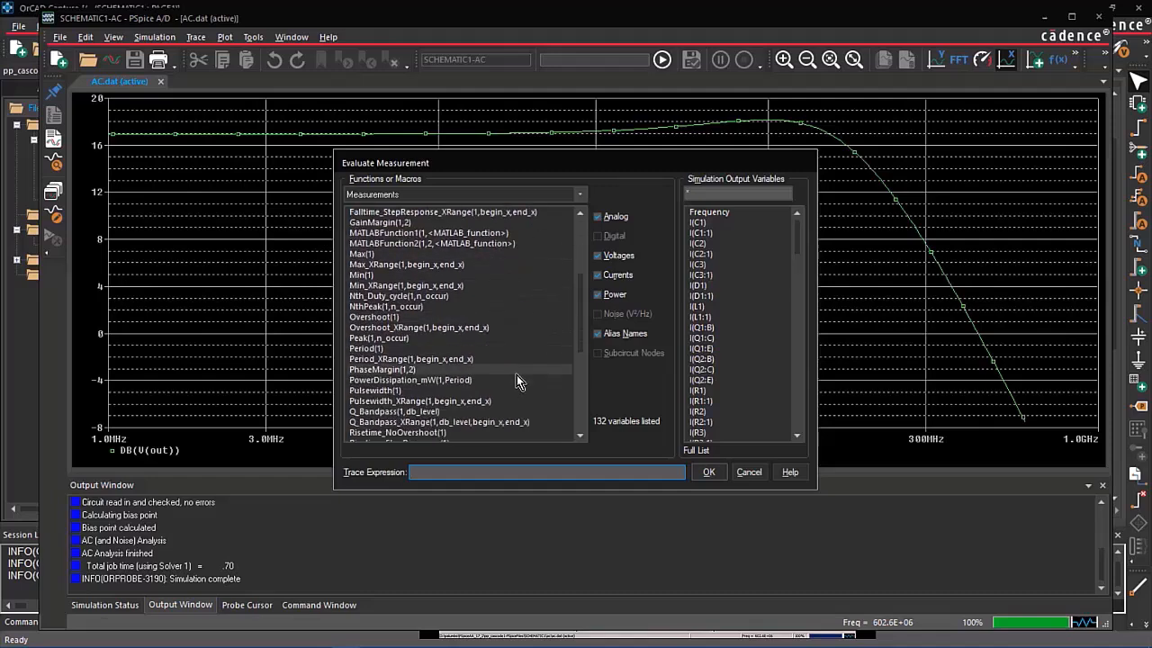
{"action": "scroll", "coordinate": [516, 374], "scroll_direction": "up", "scroll_amount": 3}
{"action": "left_click", "coordinate": [476, 275]}
{"action": "scroll", "coordinate": [797, 405], "scroll_direction": "down", "scroll_amount": 10}
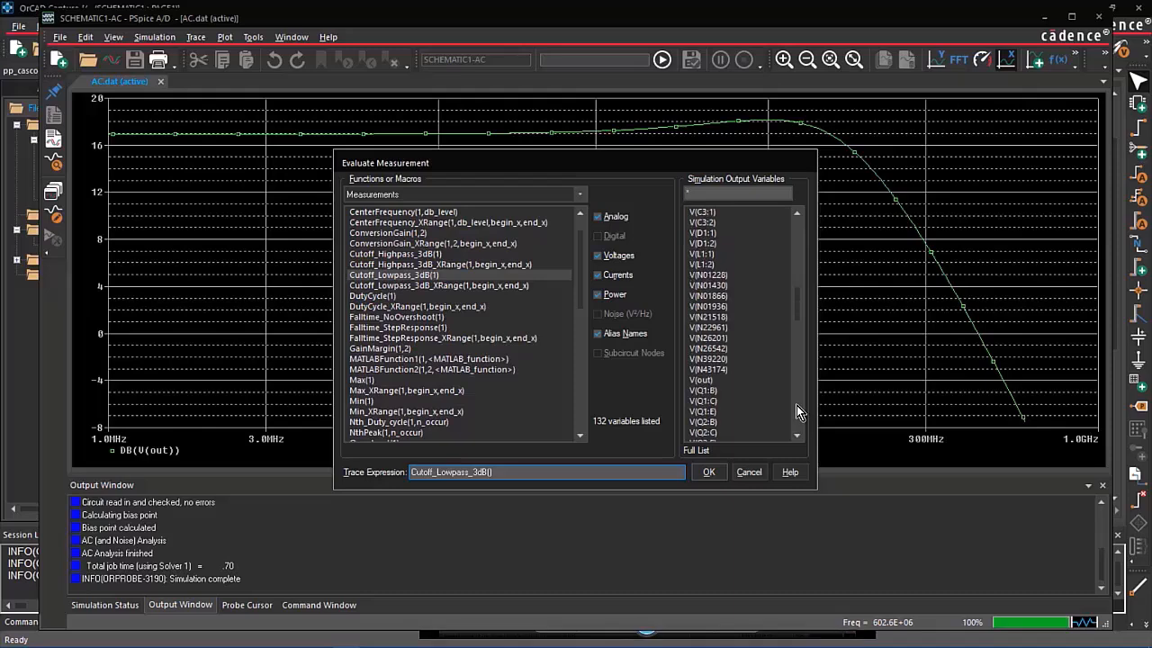
{"action": "left_click", "coordinate": [730, 381]}
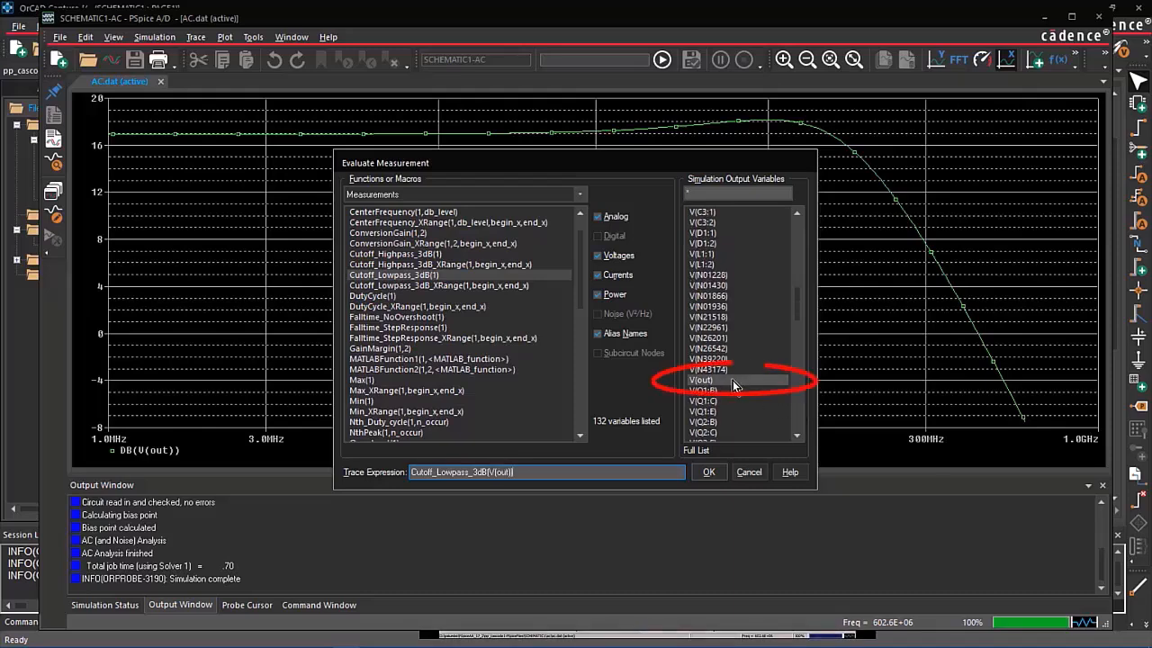
{"action": "left_click", "coordinate": [713, 472]}
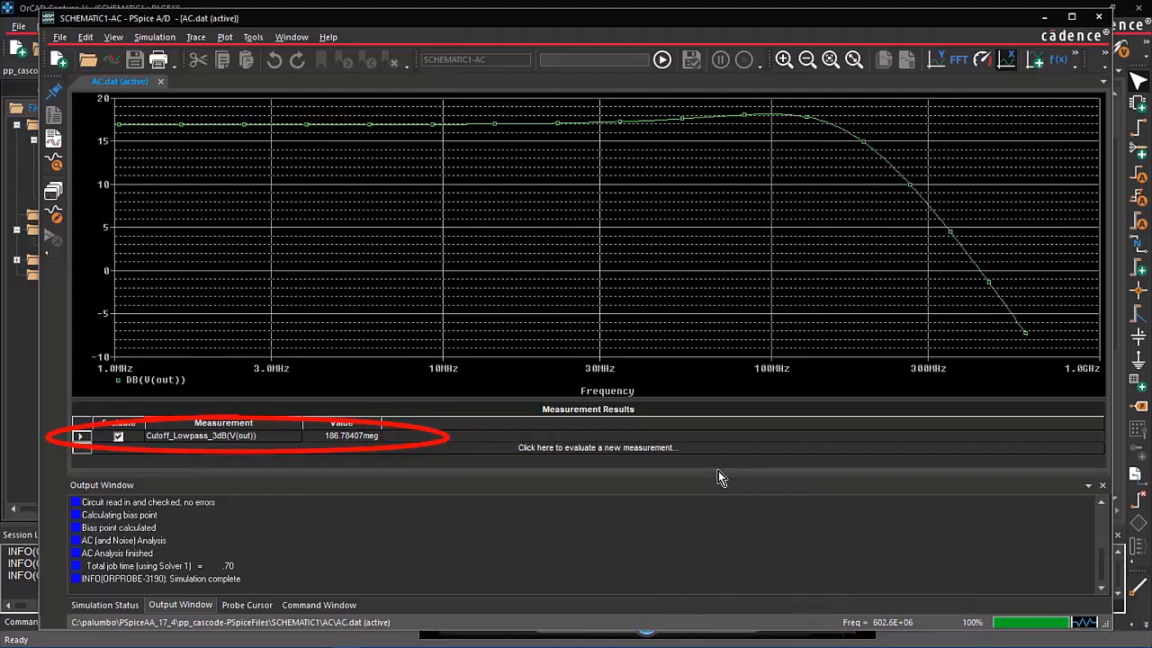
Evaluate the maximum output gain in decibels with the measurement Max(DB(V(out))).
{"action": "left_click", "coordinate": [200, 38]}
{"action": "left_click", "coordinate": [247, 208]}
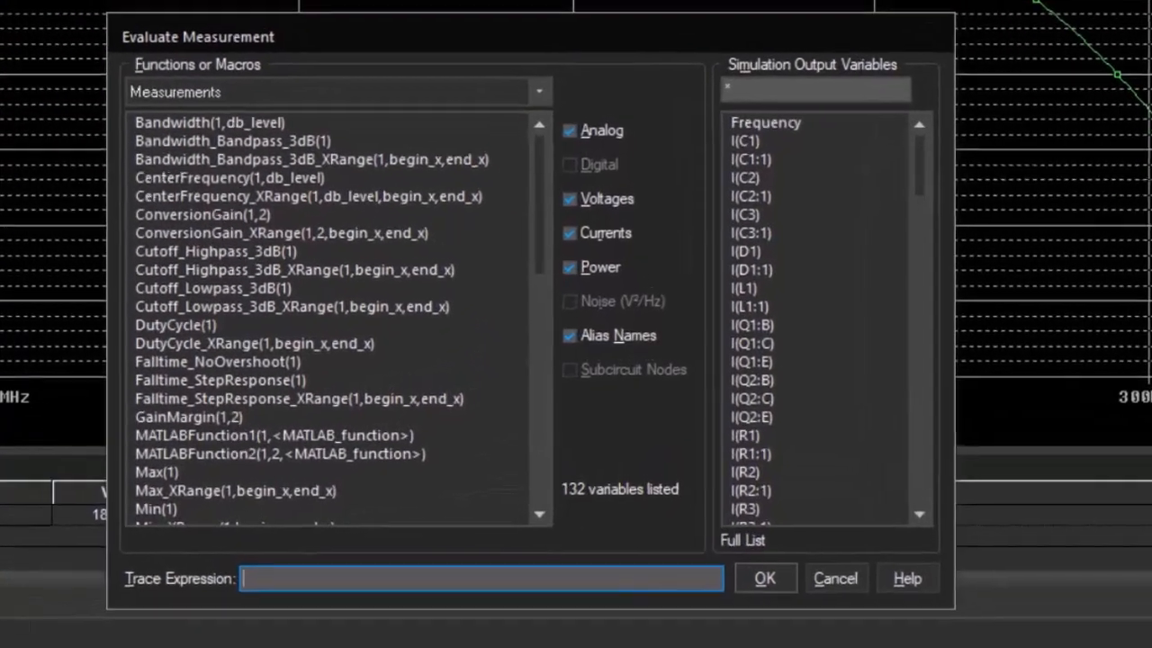
{"action": "left_click_drag", "start_coordinate": [543, 230], "coordinate": [547, 261]}
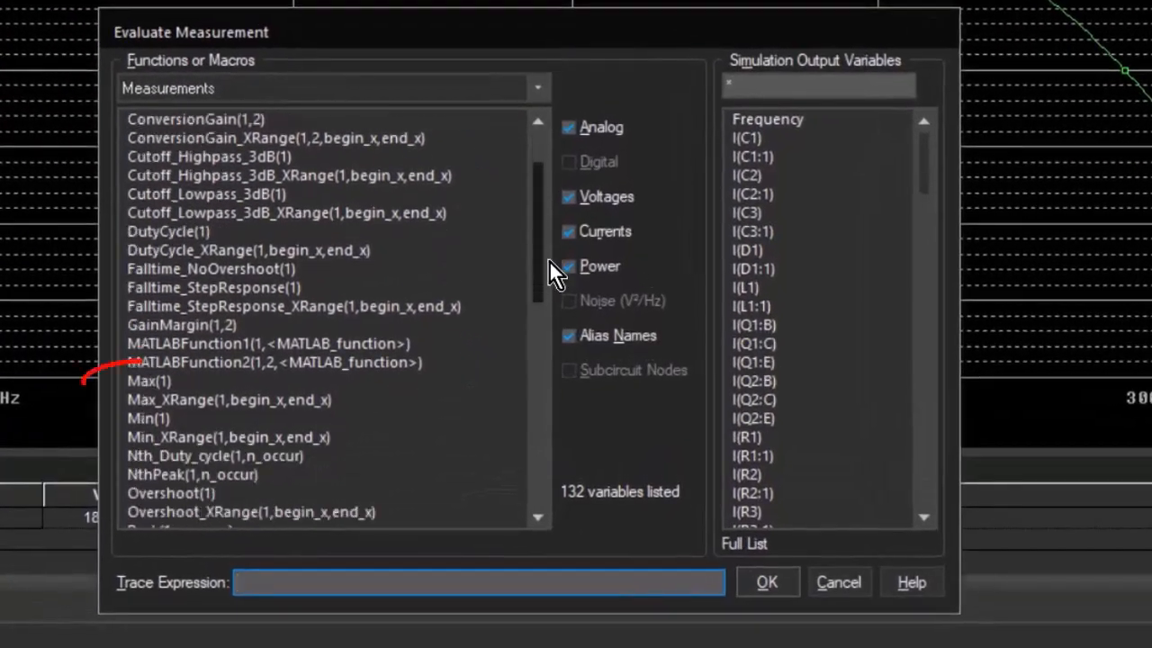
{"action": "double_click", "coordinate": [167, 382]}
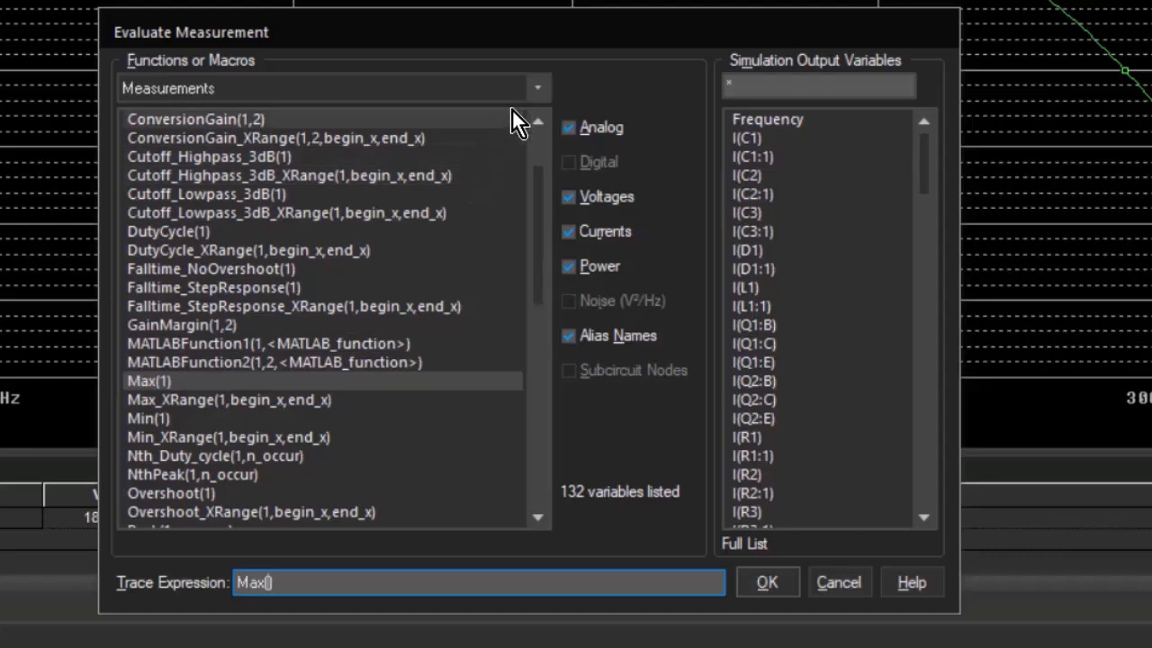
{"action": "left_click", "coordinate": [535, 89]}
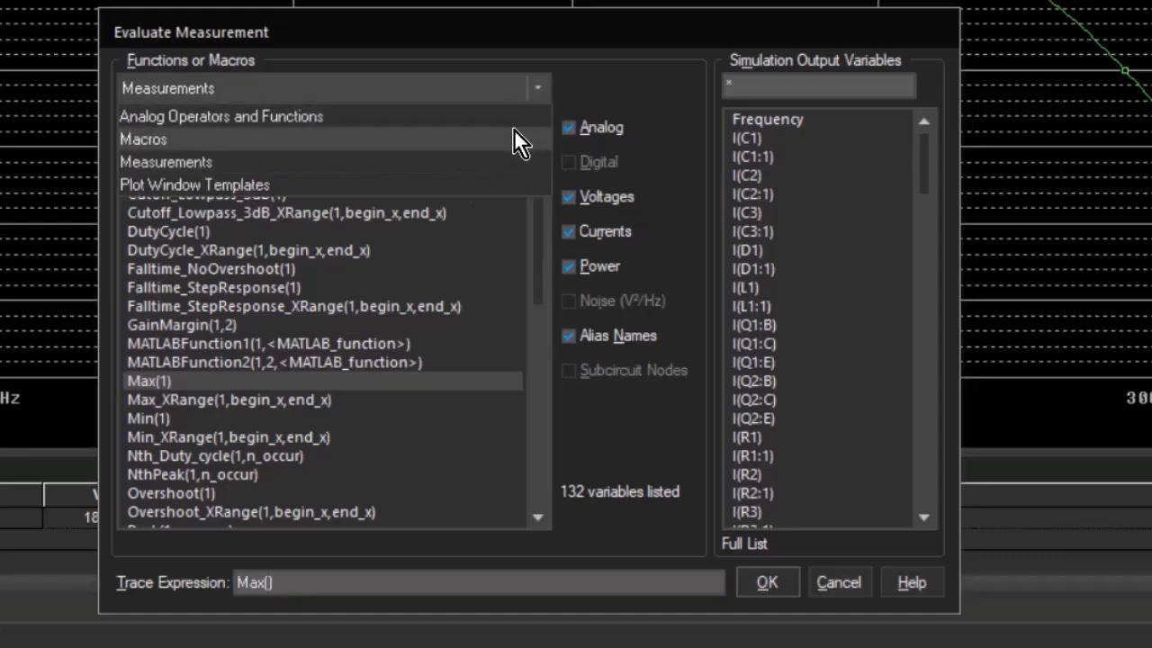
{"action": "left_click", "coordinate": [511, 124]}
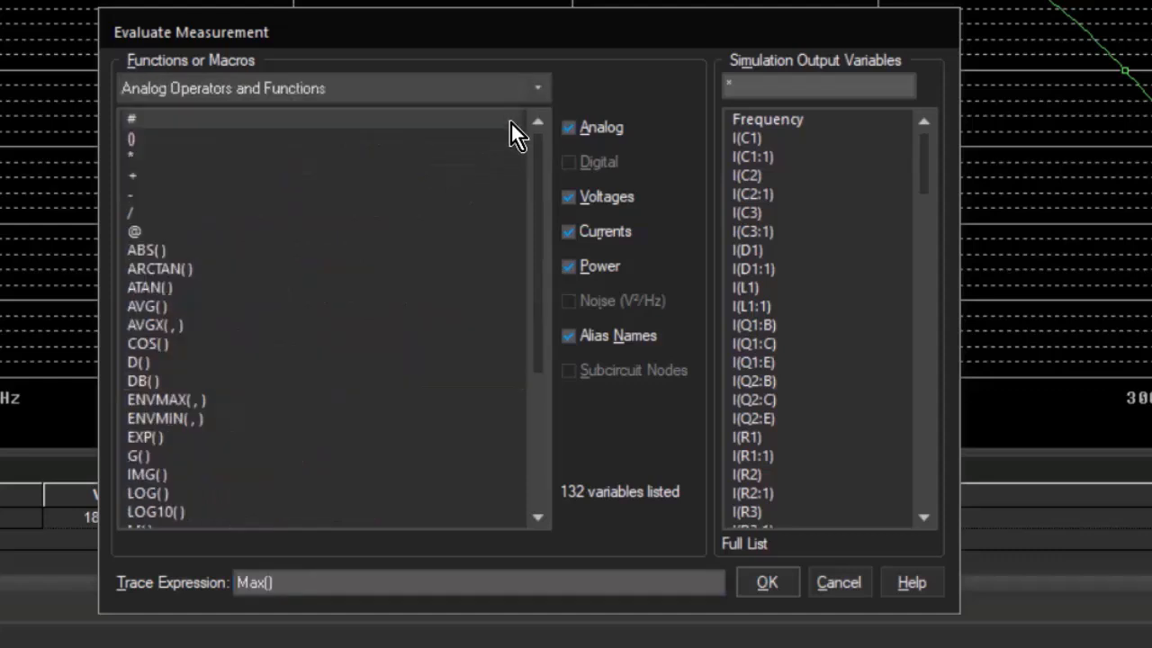
{"action": "double_click", "coordinate": [323, 382]}
{"action": "left_click_drag", "start_coordinate": [924, 171], "coordinate": [926, 299]}
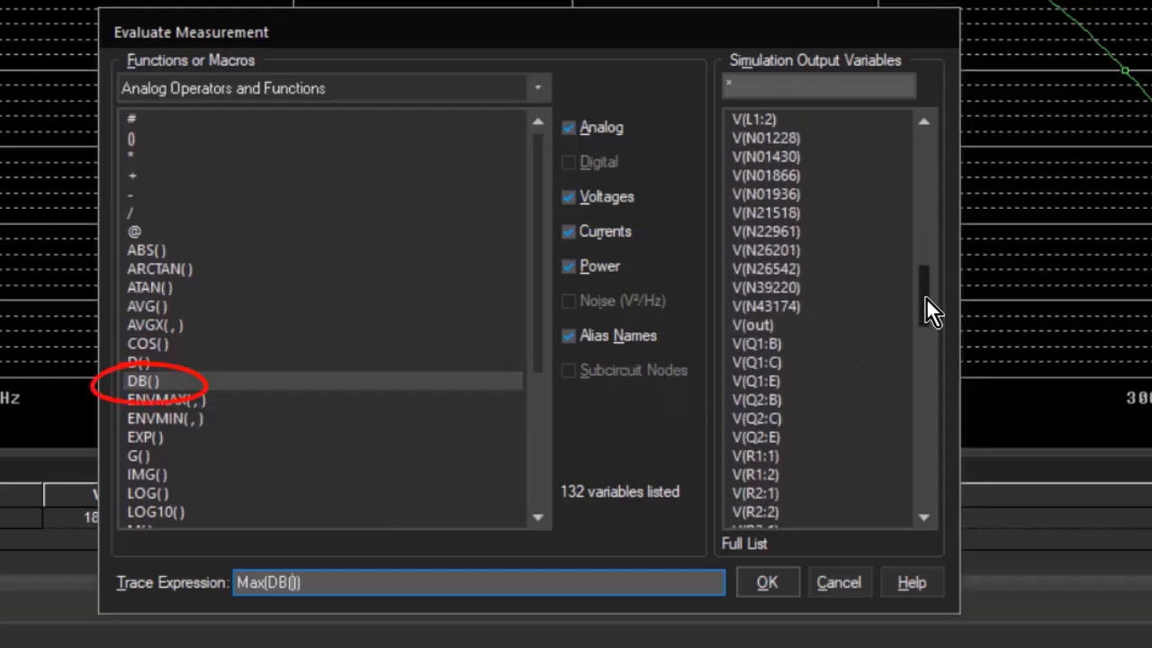
{"action": "double_click", "coordinate": [764, 324]}
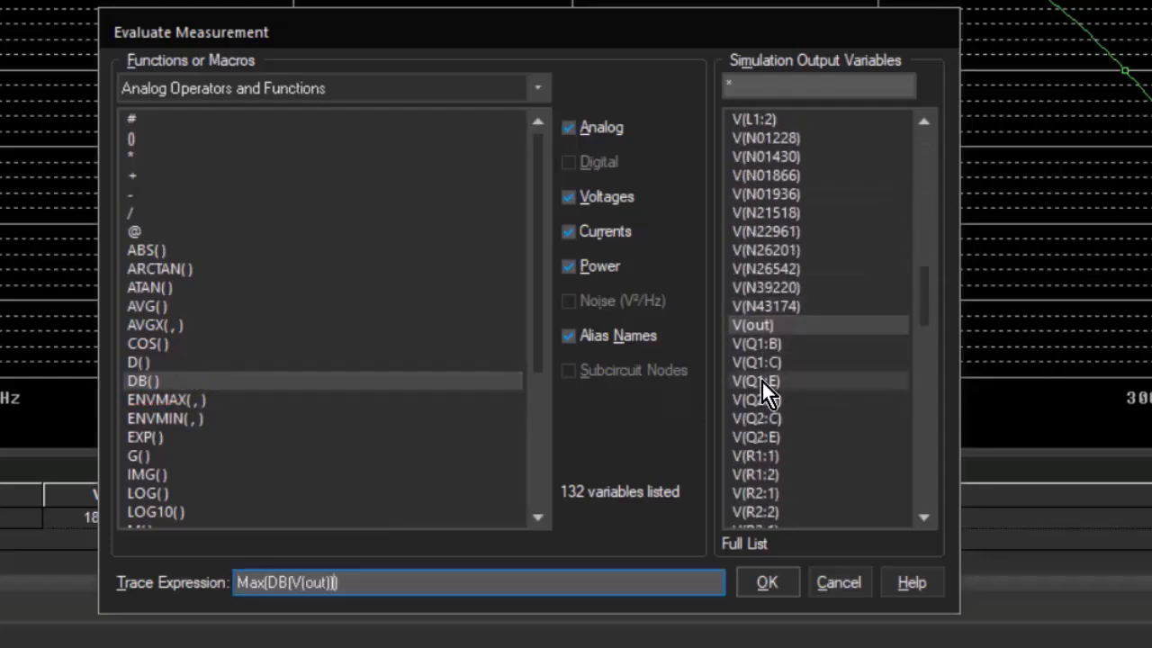
{"action": "left_click", "coordinate": [764, 583]}
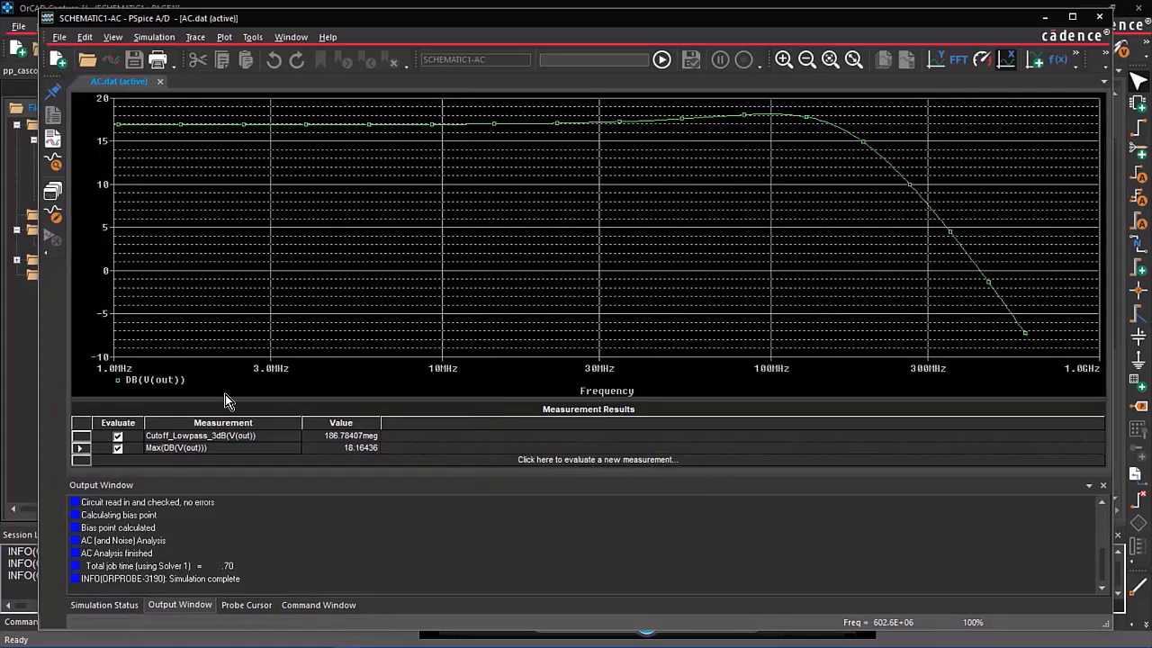
Switch back to OrCAD Capture and launch the Parametric Plot tool in PSpice Advanced Analysis, accepting the product suite choice.
{"action": "left_click", "coordinate": [20, 415]}
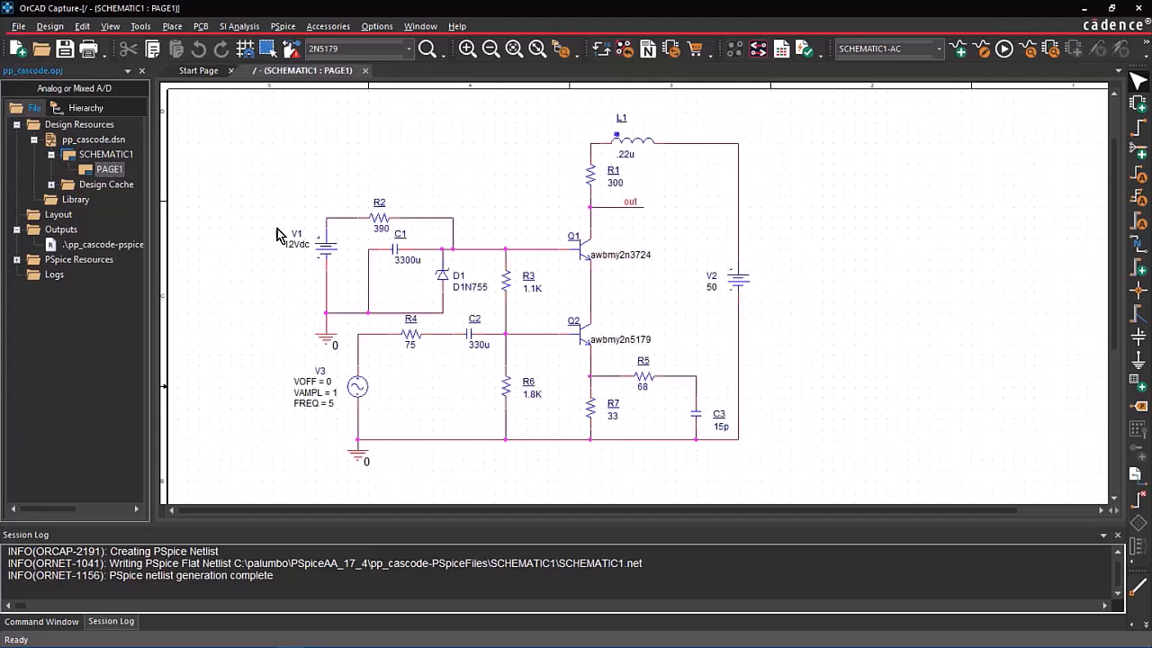
{"action": "left_click", "coordinate": [288, 27]}
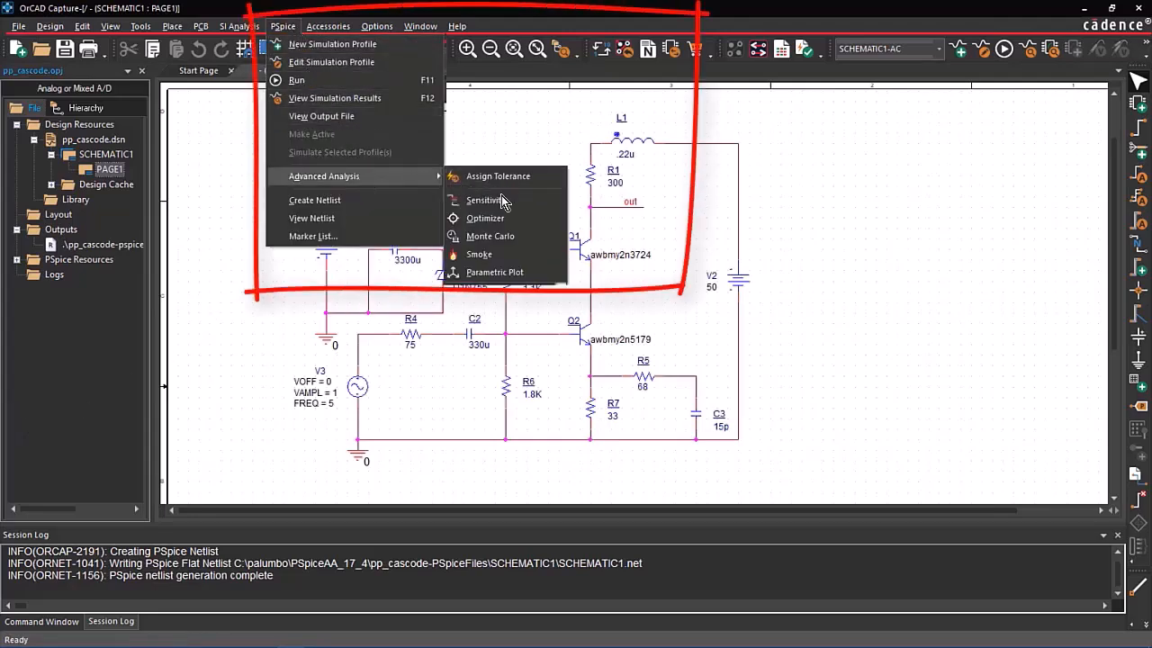
{"action": "left_click", "coordinate": [526, 276]}
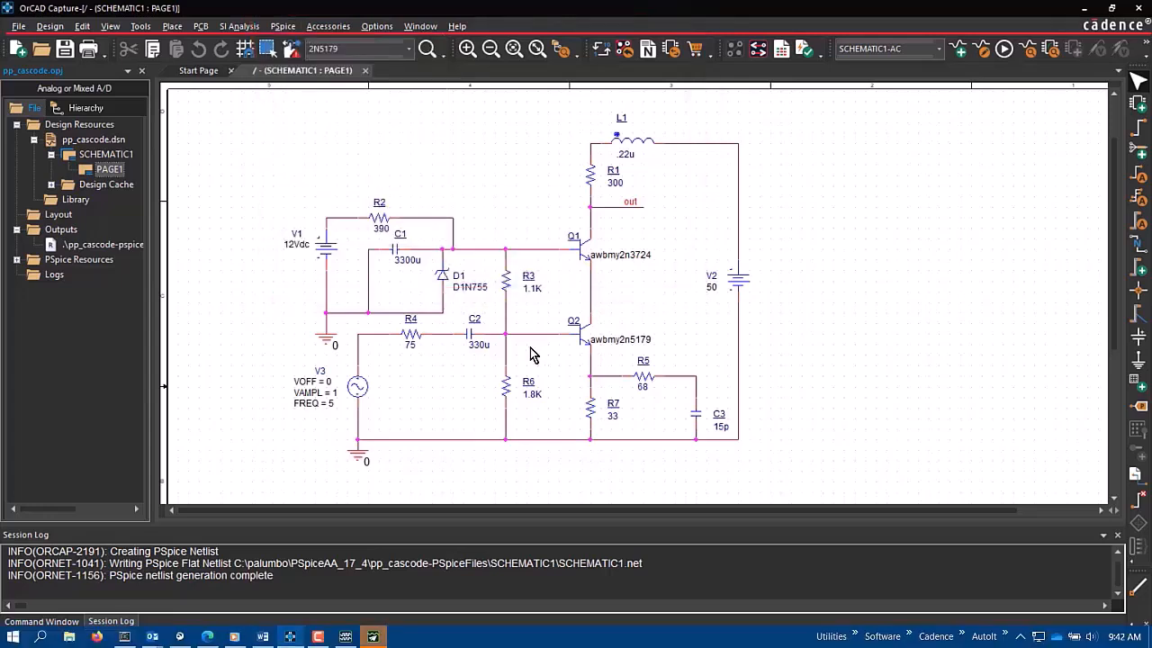
{"action": "left_click", "coordinate": [374, 637]}
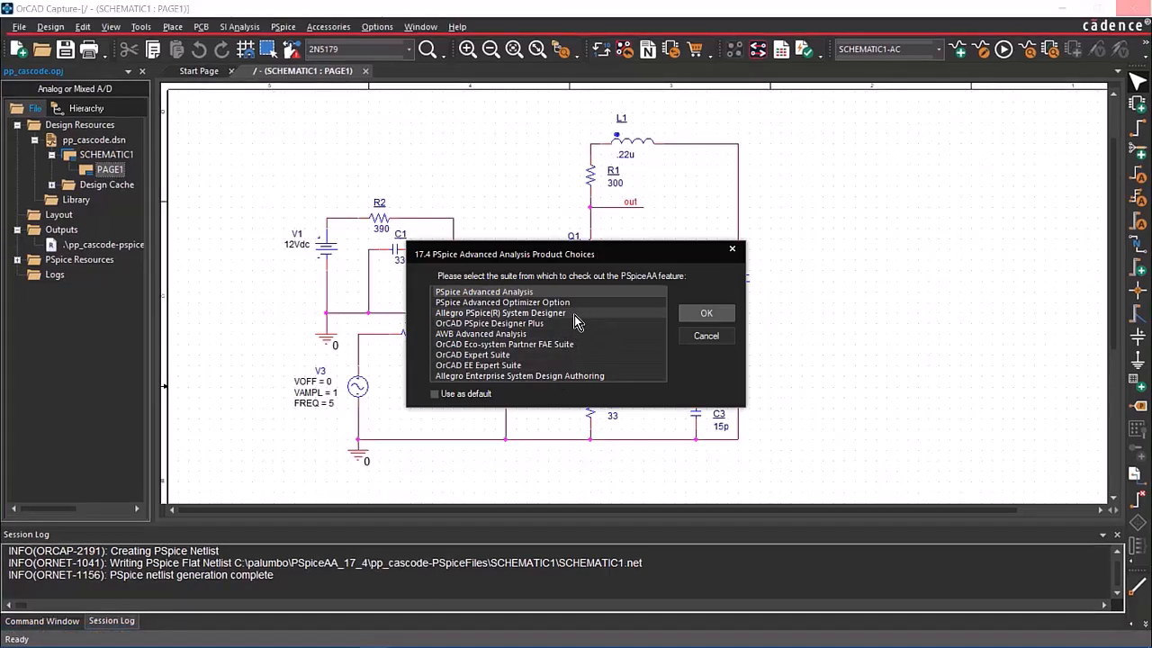
{"action": "left_click", "coordinate": [706, 314]}
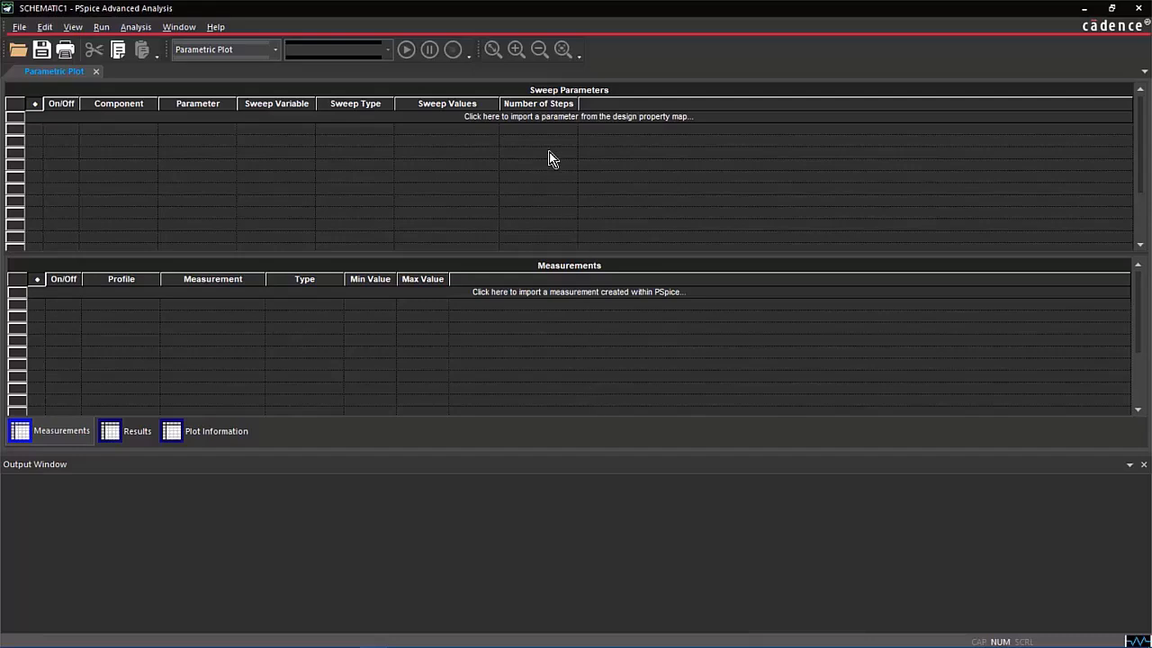
Define a linear sweep for the R3 Value parameter, starting at 110, ending at 11000, with a step of 1100.
{"action": "left_click", "coordinate": [543, 117]}
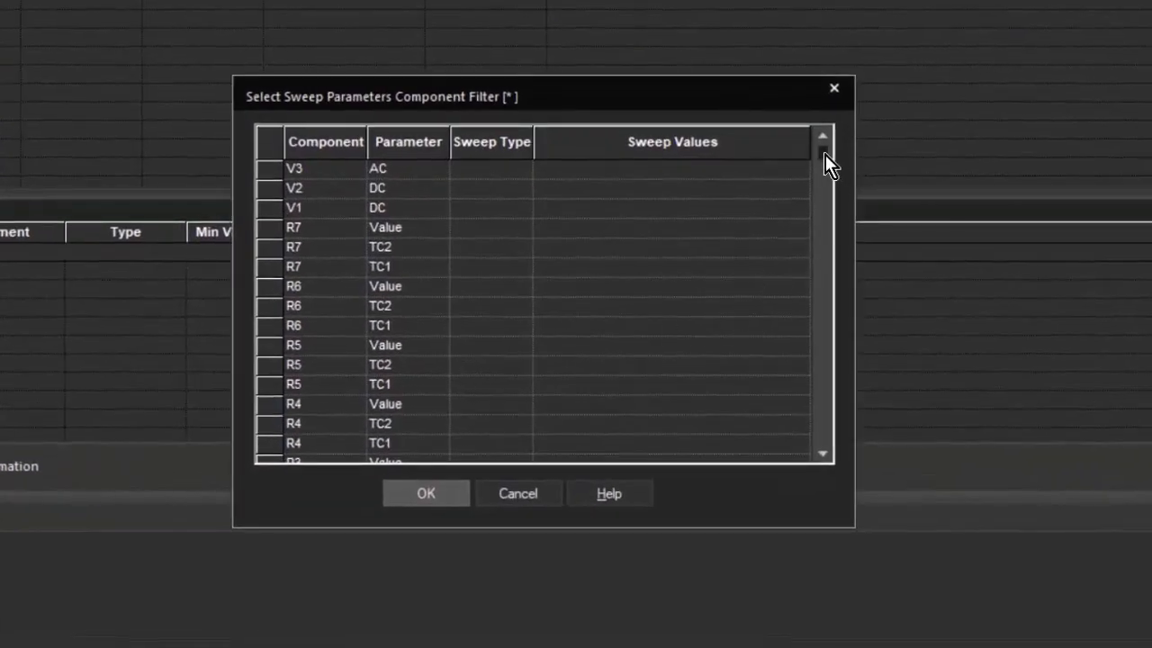
{"action": "left_click_drag", "start_coordinate": [826, 155], "coordinate": [832, 165]}
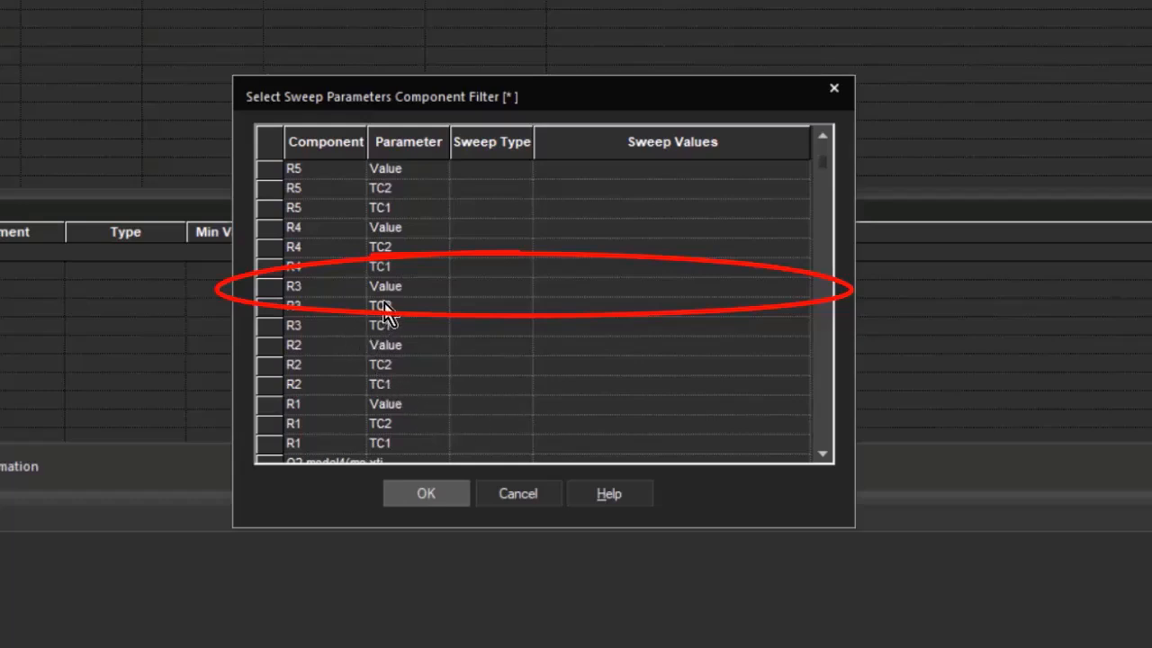
{"action": "double_click", "coordinate": [569, 286]}
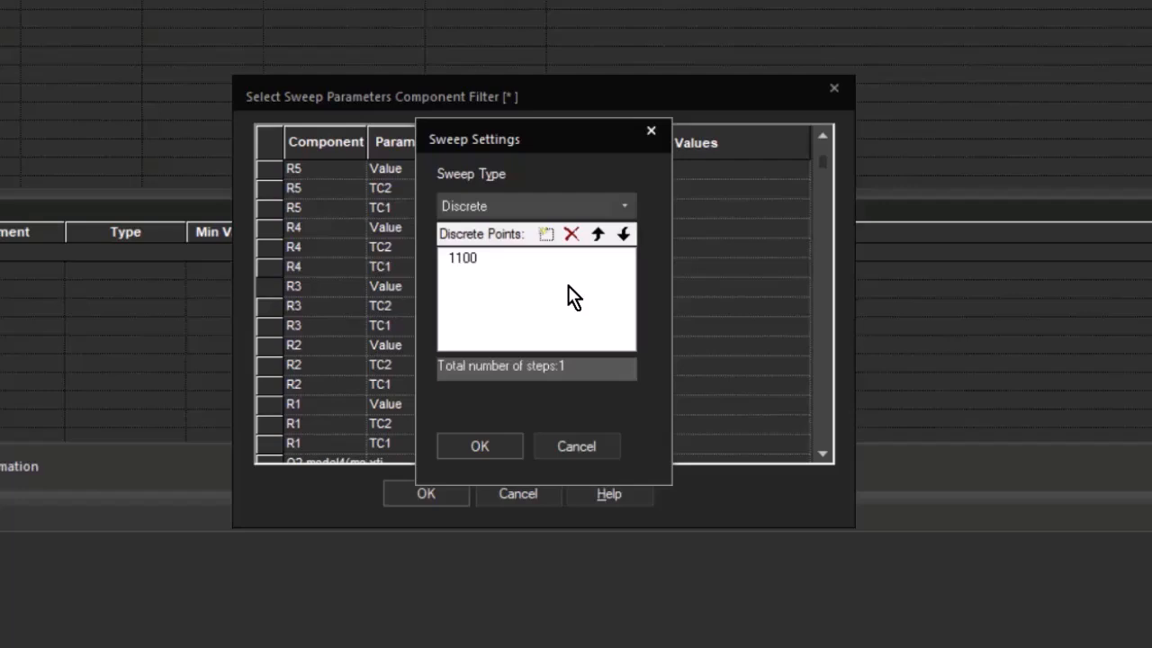
{"action": "left_click", "coordinate": [624, 205]}
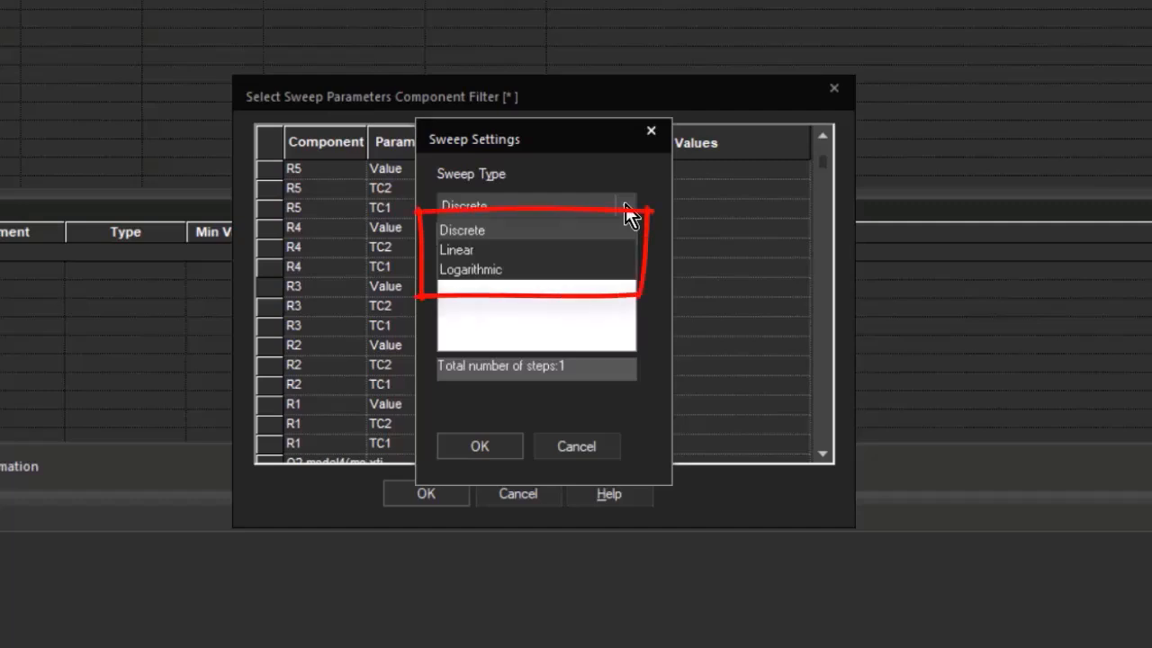
{"action": "left_click", "coordinate": [575, 251]}
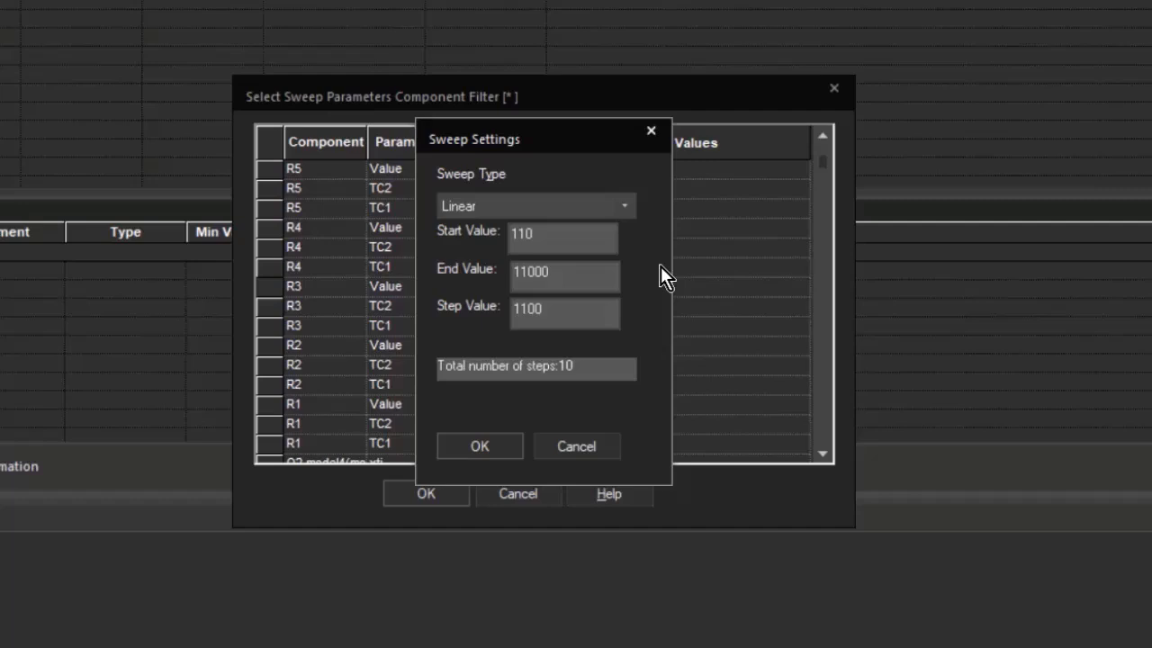
{"action": "left_click", "coordinate": [495, 440]}
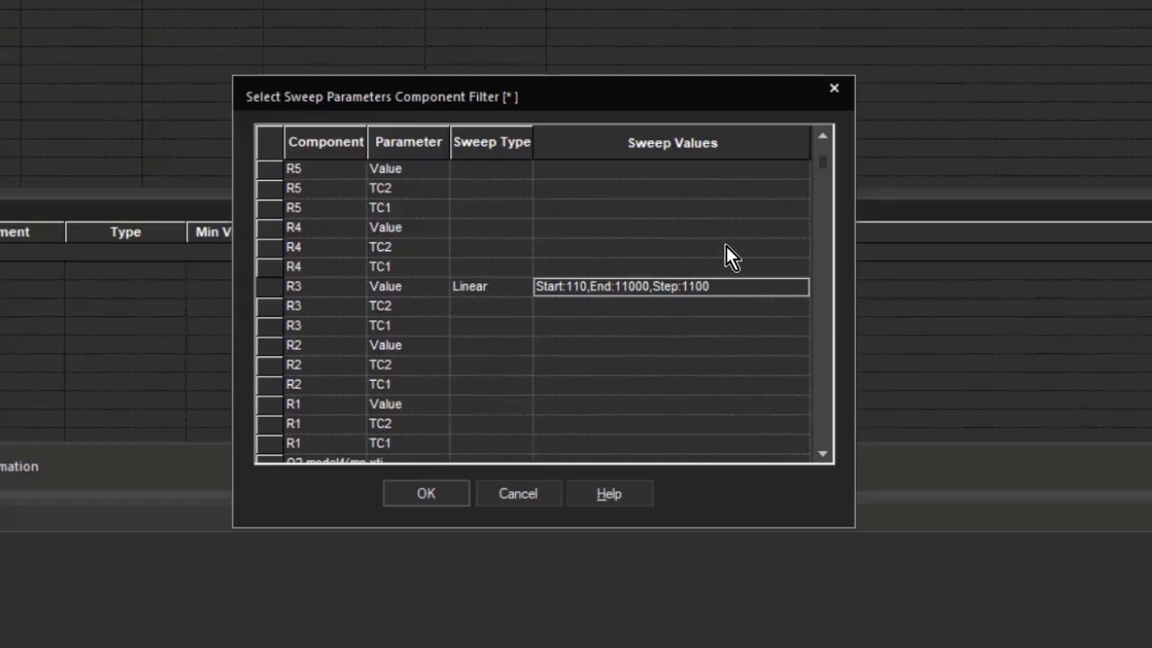
Set the sweep type of the R7 Value parameter to Linear.
{"action": "left_click", "coordinate": [823, 136]}
{"action": "left_click", "coordinate": [822, 136]}
{"action": "left_click", "coordinate": [823, 135]}
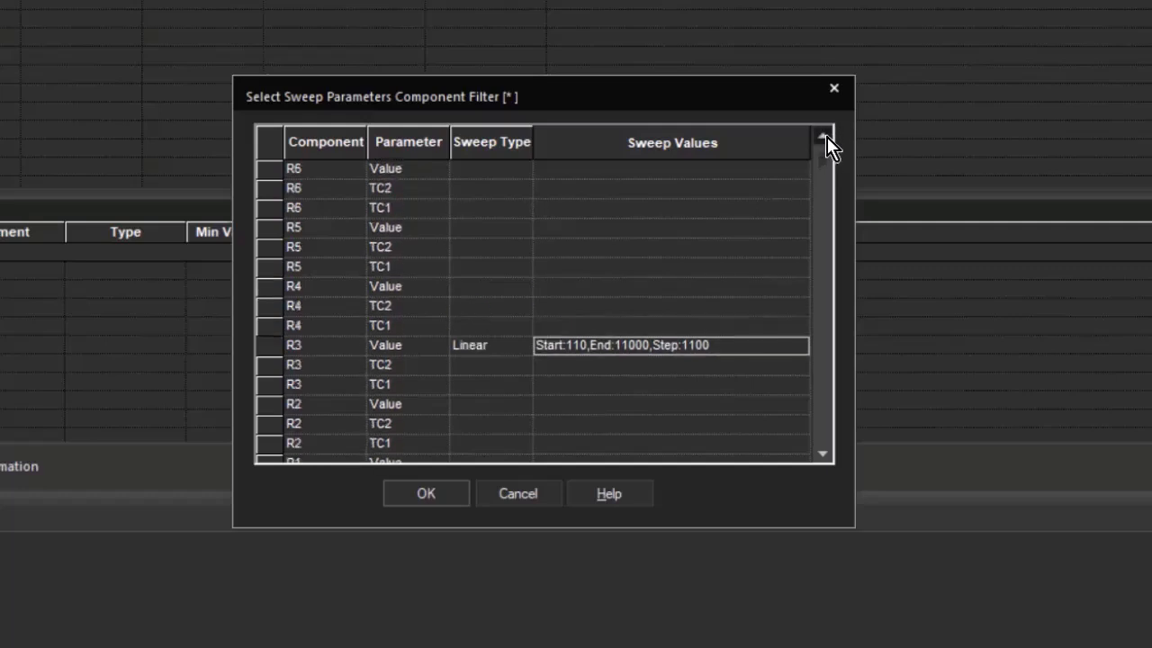
{"action": "left_click", "coordinate": [823, 136]}
{"action": "left_click", "coordinate": [822, 136]}
{"action": "left_click", "coordinate": [823, 136]}
{"action": "left_click", "coordinate": [822, 136]}
{"action": "left_click", "coordinate": [822, 136]}
{"action": "left_click", "coordinate": [822, 136]}
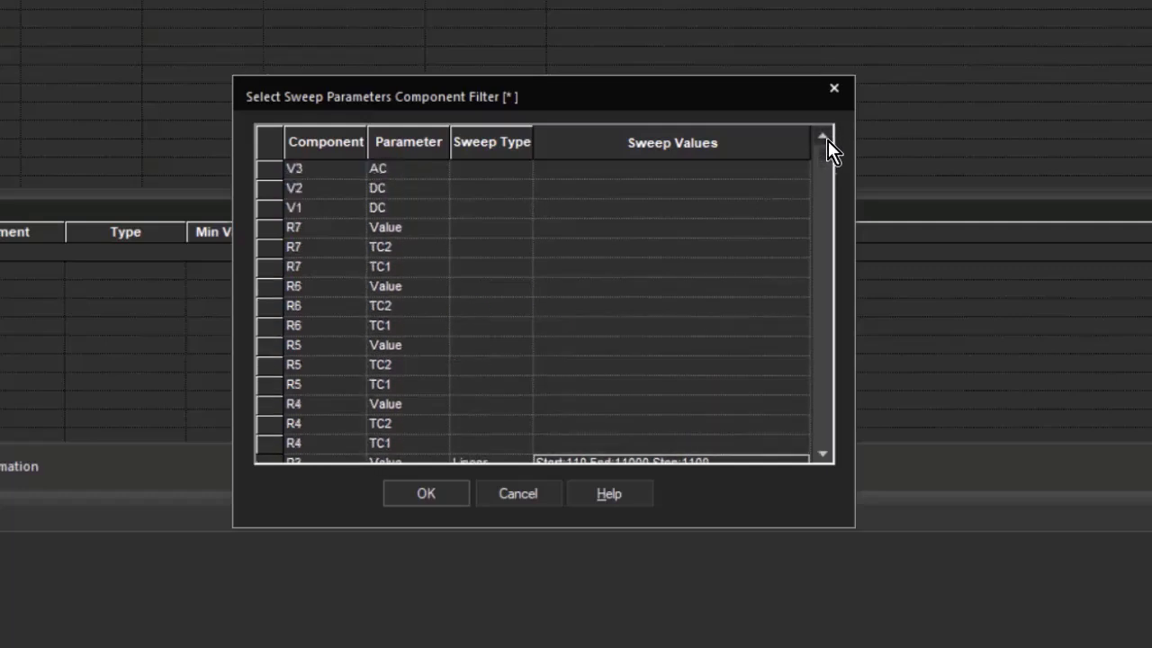
{"action": "double_click", "coordinate": [552, 230]}
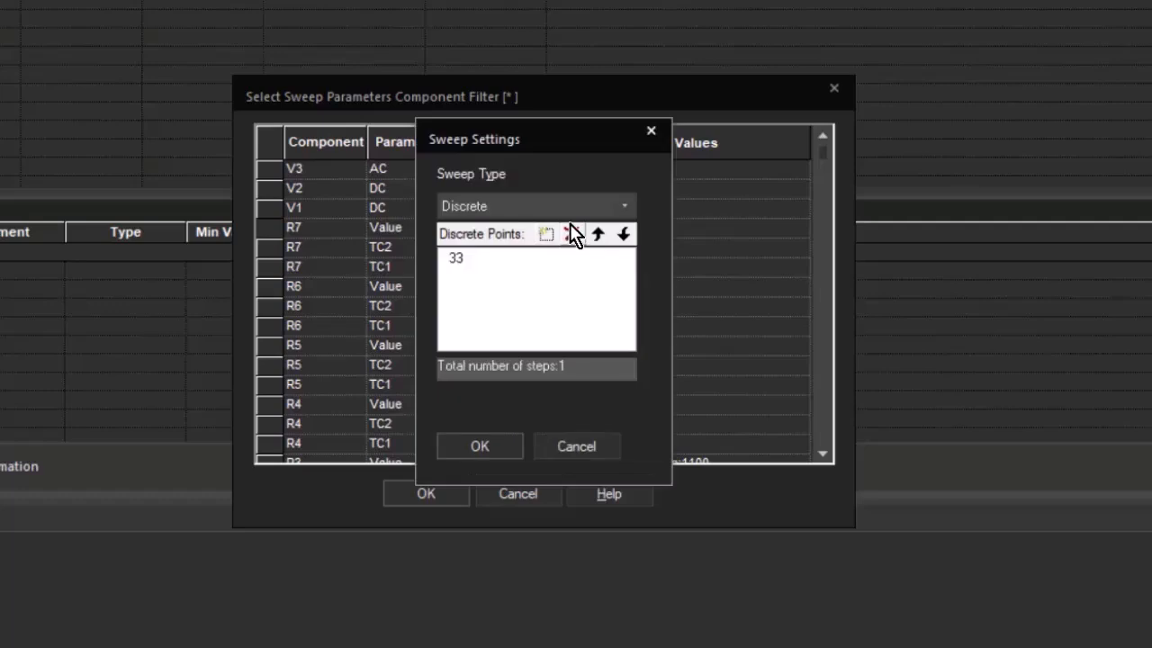
{"action": "left_click", "coordinate": [623, 205]}
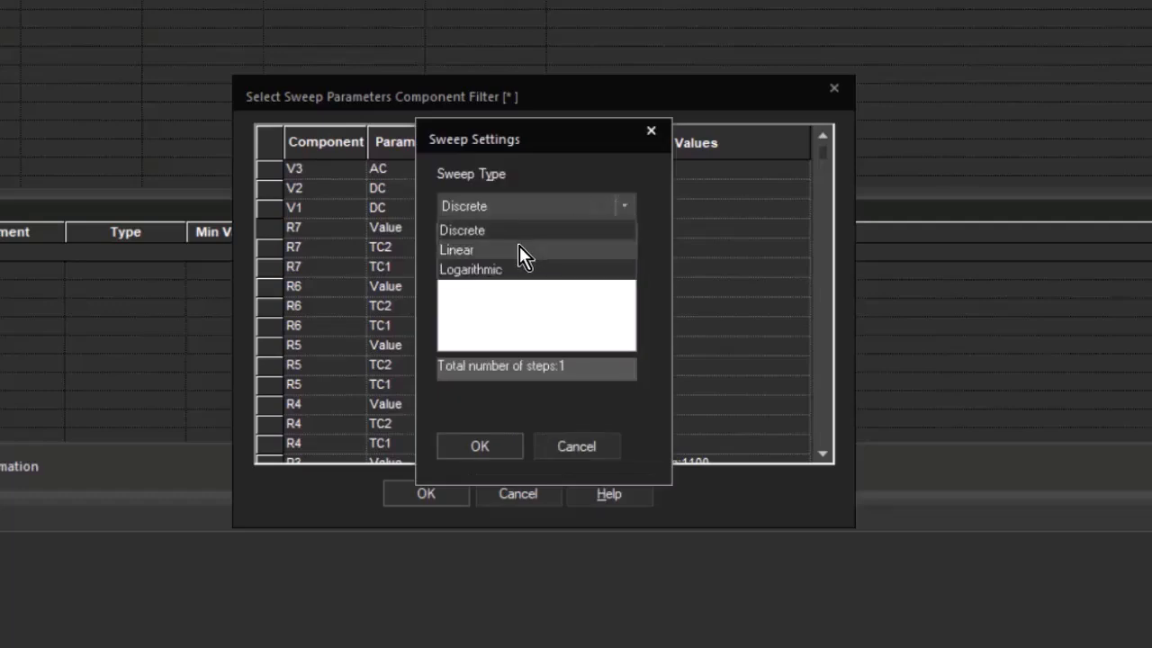
{"action": "left_click", "coordinate": [520, 249]}
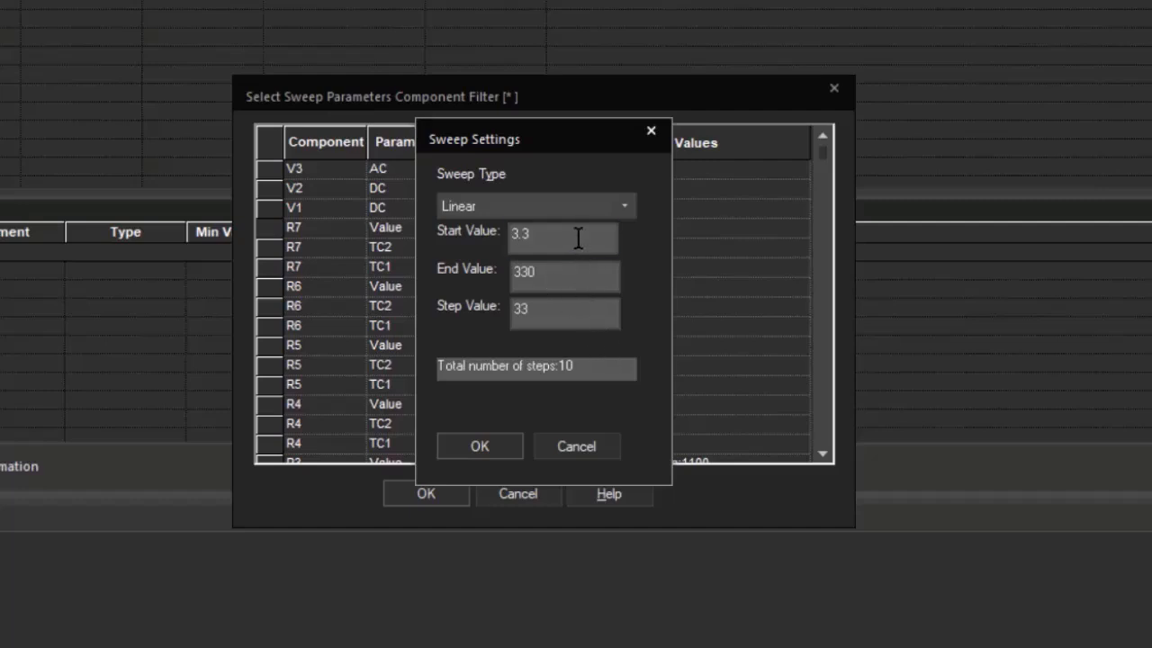
Set the R7 sweep's start value to 69.3, keeping end 330 and step 33, and accept the selected sweep parameters.
{"action": "left_click_drag", "start_coordinate": [560, 237], "coordinate": [498, 232]}
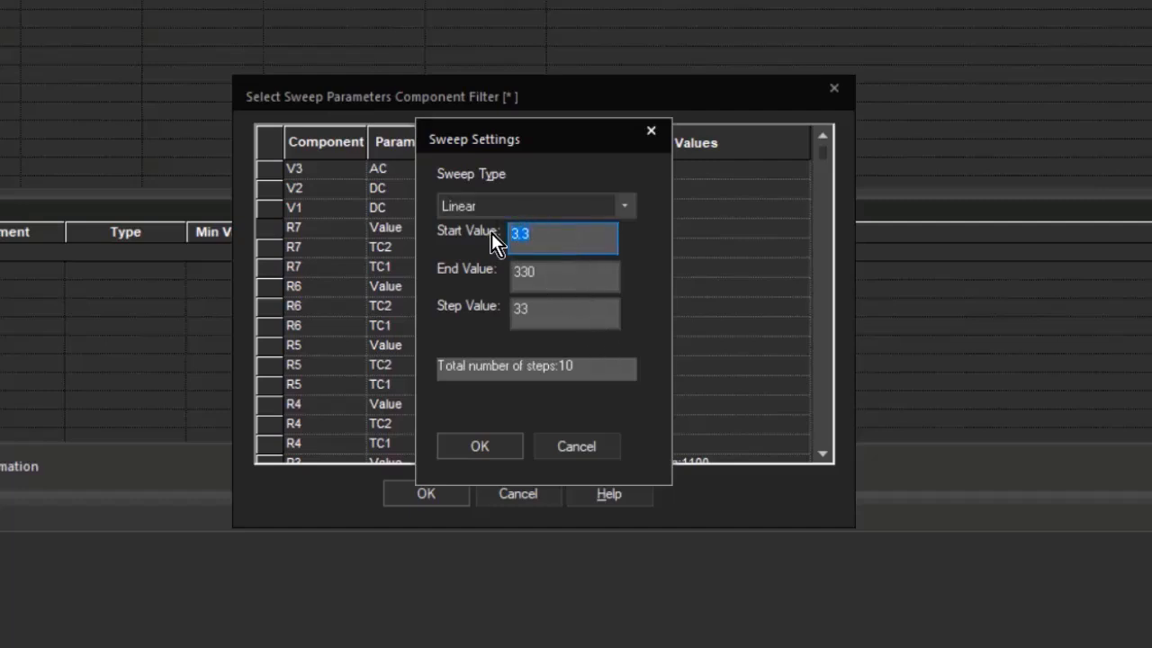
{"action": "type", "text": "69.3"}
{"action": "left_click", "coordinate": [573, 275]}
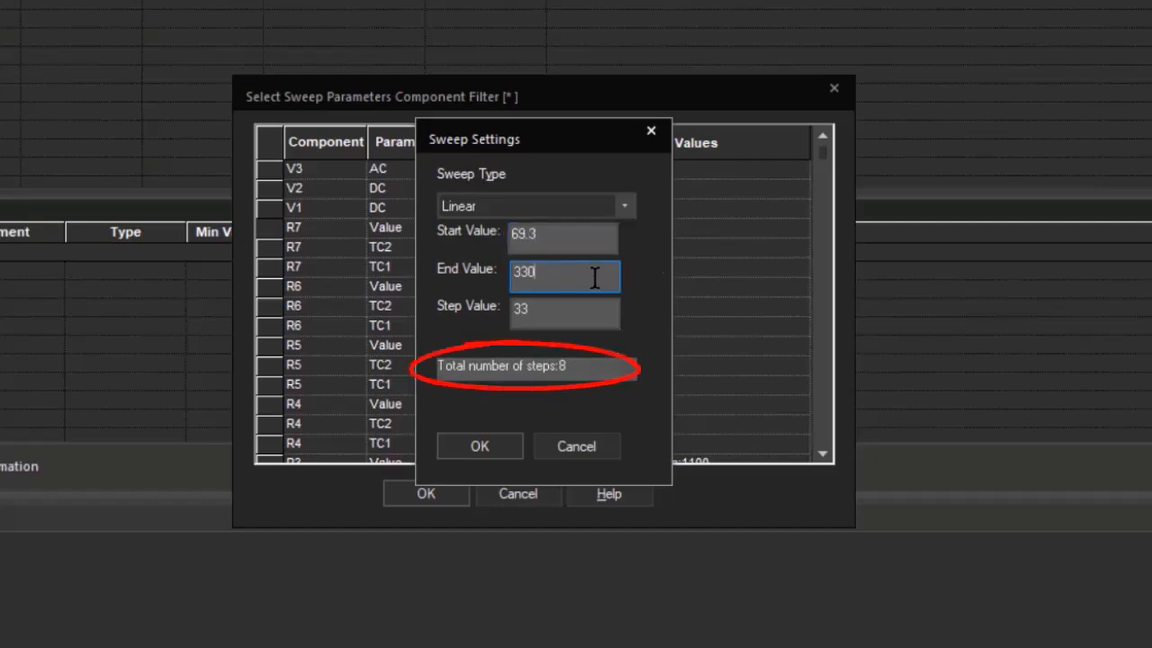
{"action": "left_click", "coordinate": [495, 448]}
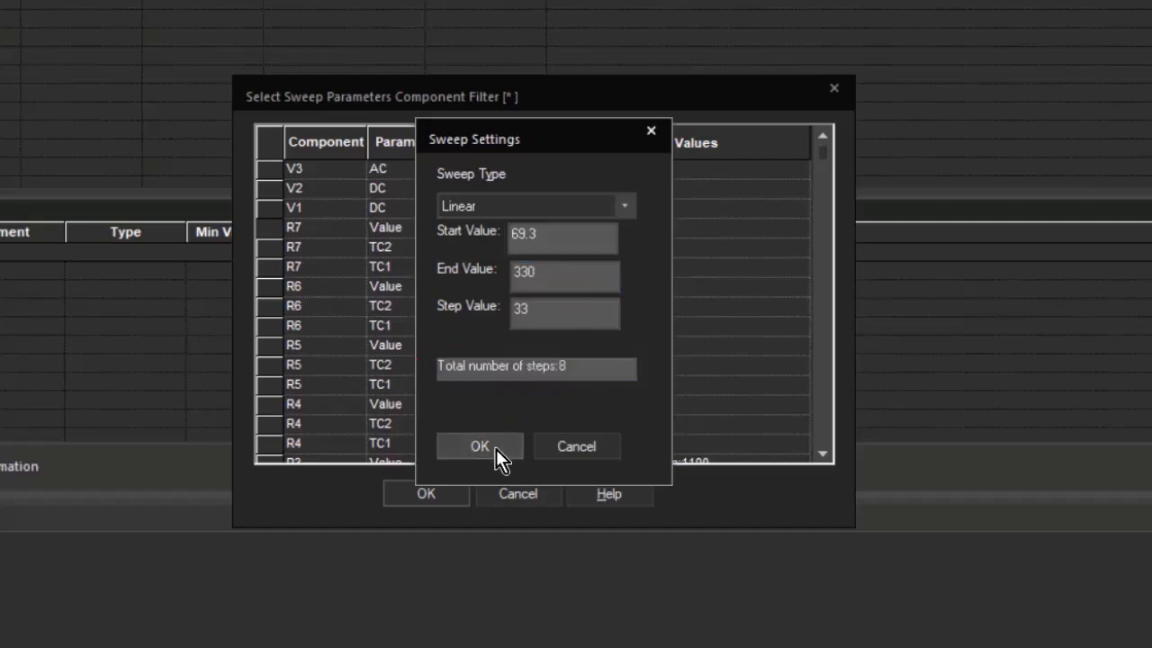
{"action": "left_click", "coordinate": [496, 449]}
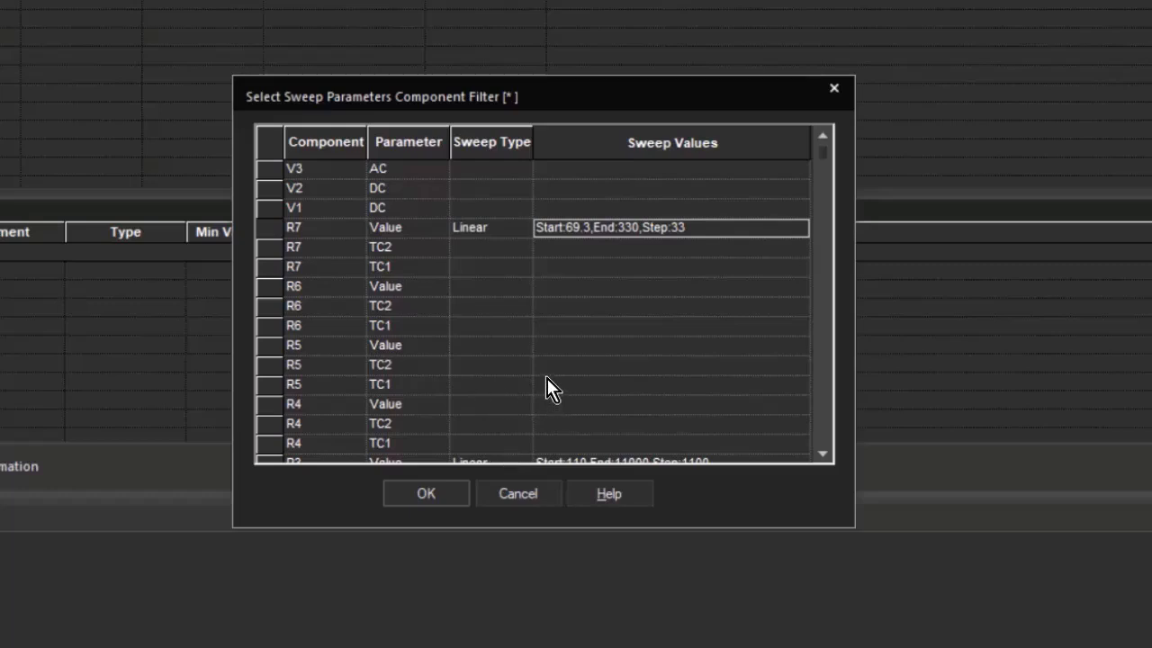
{"action": "left_click", "coordinate": [828, 454]}
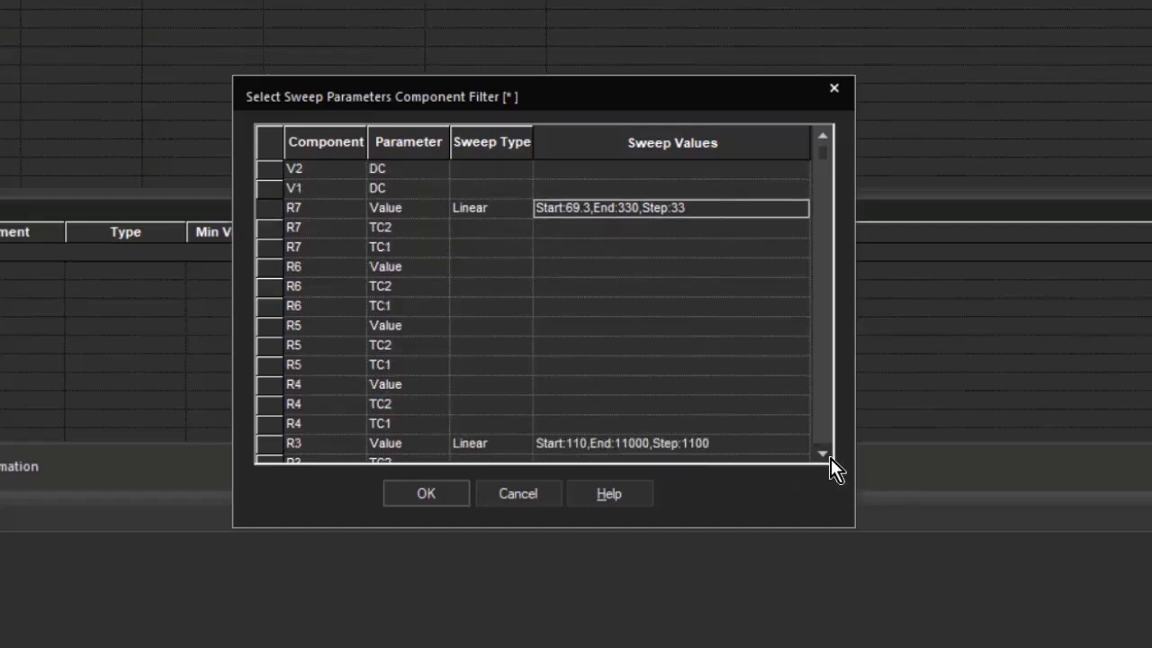
{"action": "left_click", "coordinate": [419, 495]}
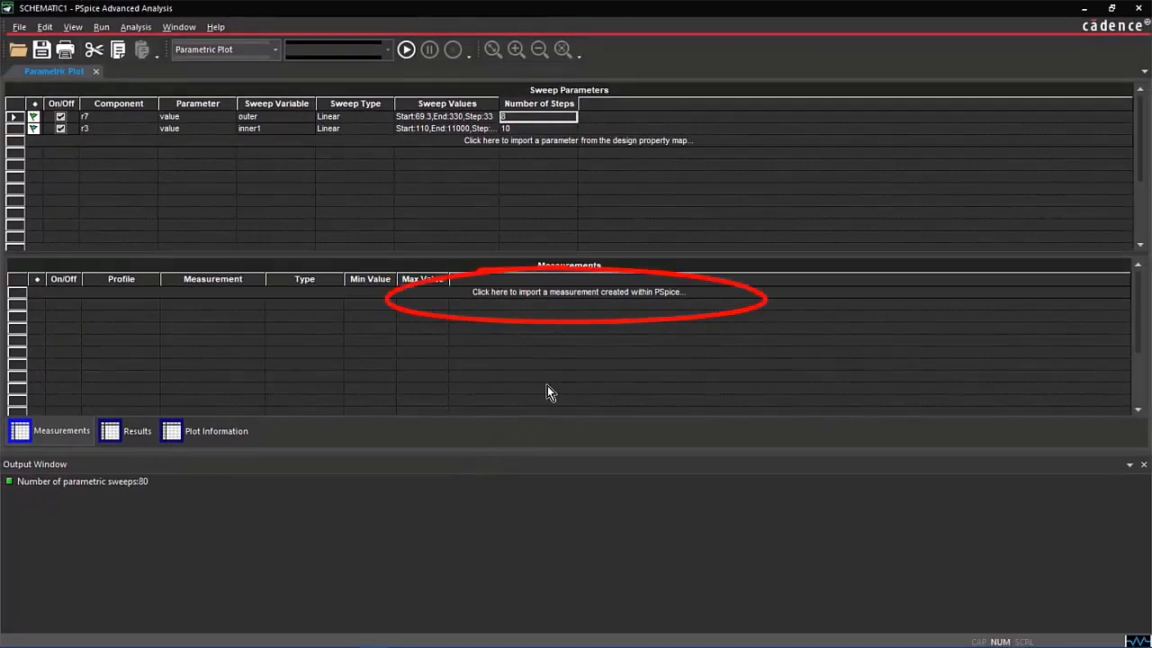
Import the ac.sim measurements Cutoff_Lowpass_3dB(V(out)) and Max(DB(V(out))), and run the parametric sweep.
{"action": "left_click", "coordinate": [572, 293]}
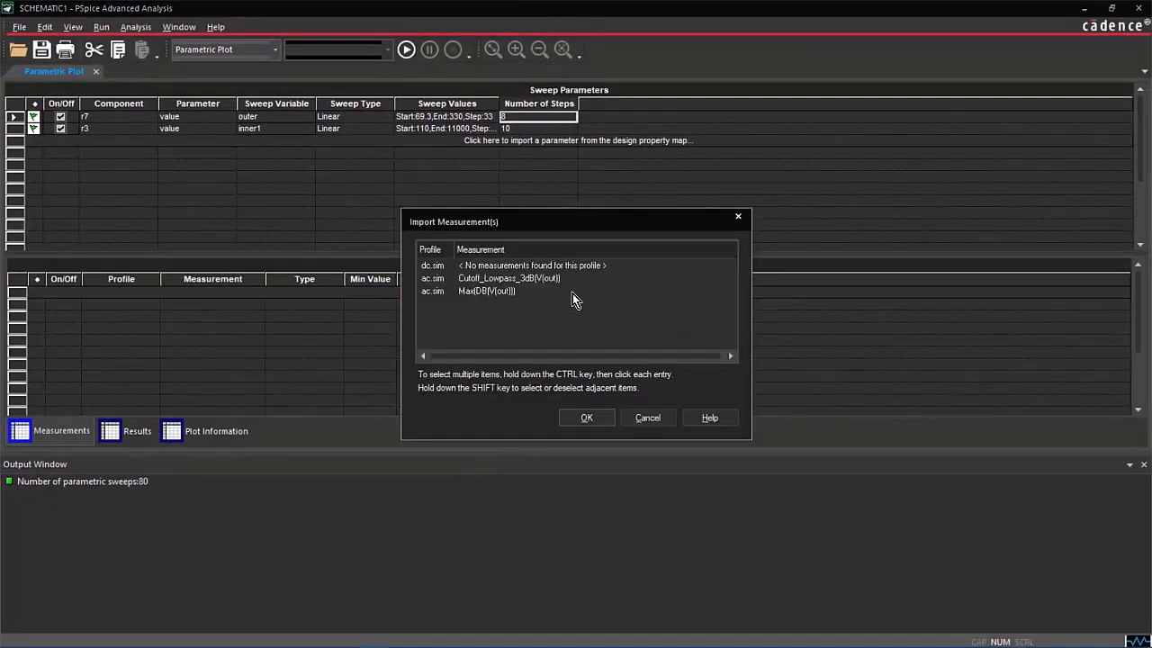
{"action": "left_click", "coordinate": [548, 279]}
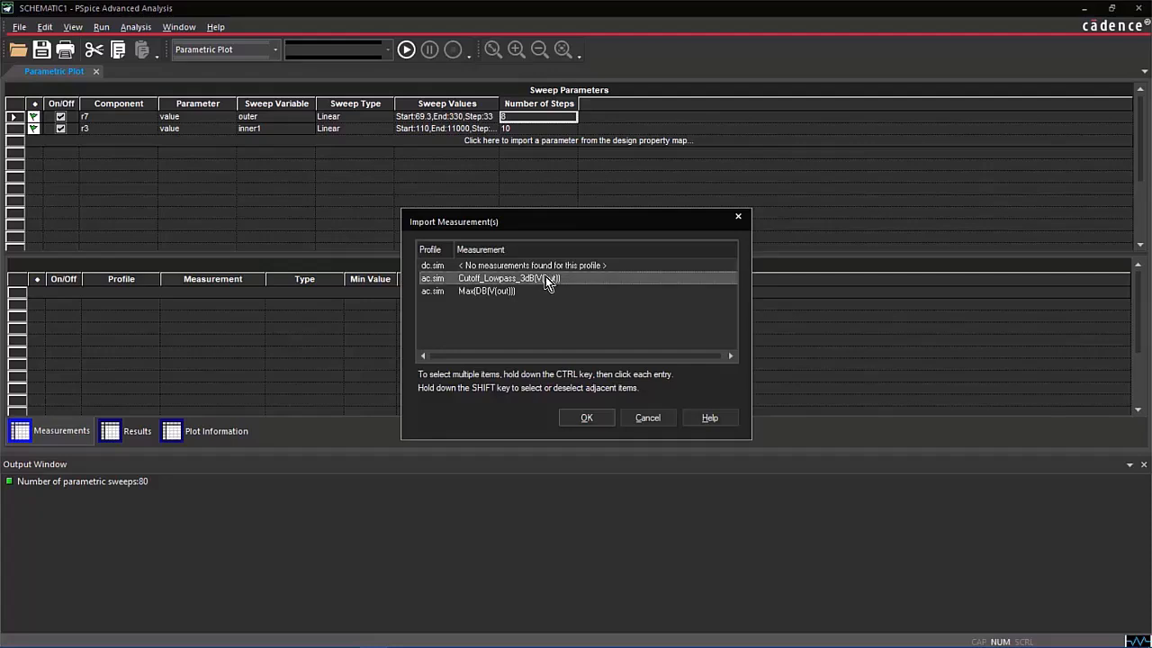
{"action": "left_click", "coordinate": [491, 293], "text": "ctrl"}
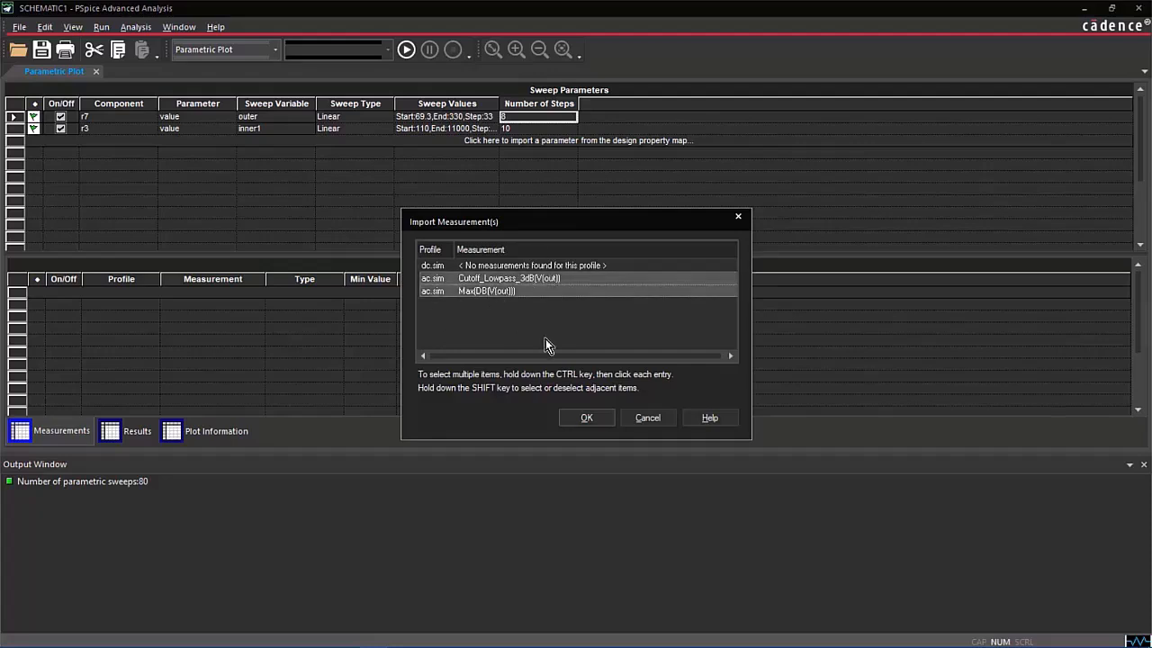
{"action": "left_click", "coordinate": [586, 417]}
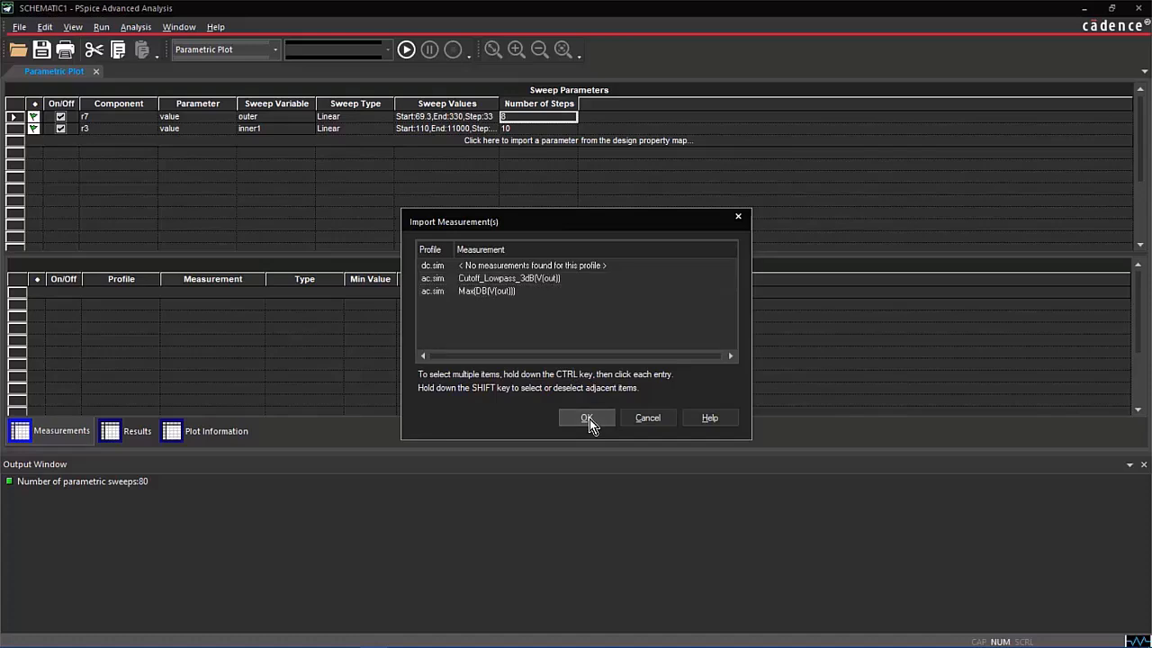
{"action": "left_click", "coordinate": [587, 418]}
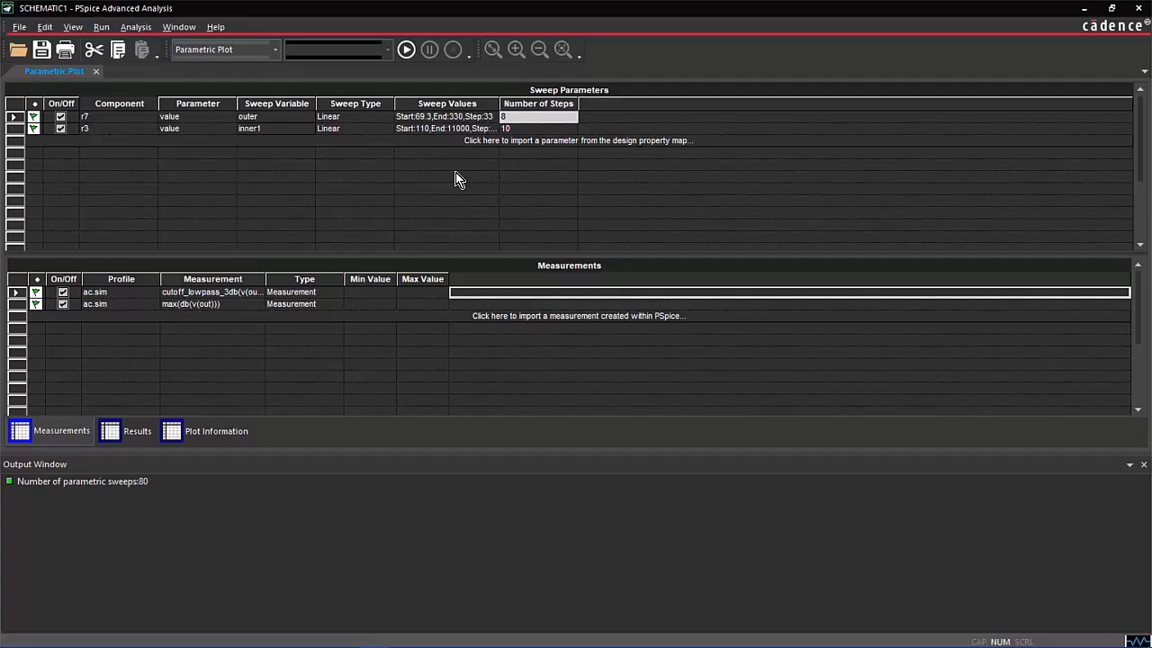
{"action": "left_click", "coordinate": [405, 51]}
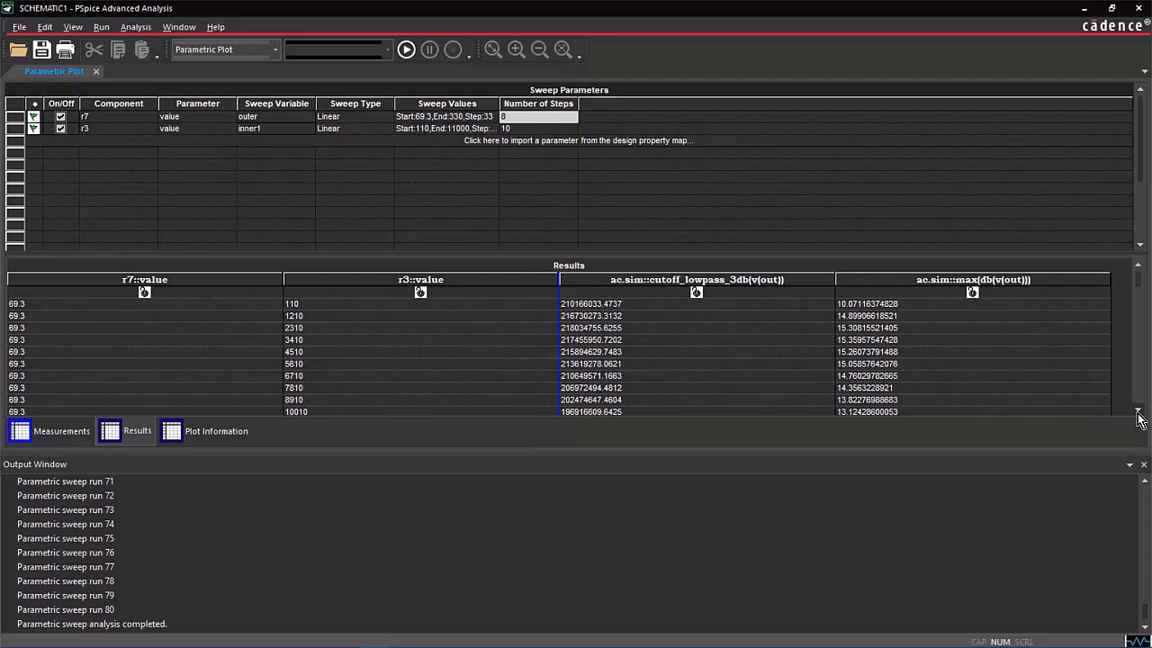
Examine the cutoff and maximum gain results for every combination of R7 and R3 values.
{"action": "left_click", "coordinate": [1139, 409]}
{"action": "left_click", "coordinate": [1138, 411]}
{"action": "left_click", "coordinate": [1138, 411]}
{"action": "left_click", "coordinate": [1139, 411]}
{"action": "left_click", "coordinate": [1138, 411]}
{"action": "left_click", "coordinate": [1139, 411]}
{"action": "left_click", "coordinate": [1138, 411]}
{"action": "scroll", "coordinate": [1138, 414], "scroll_direction": "down", "scroll_amount": 3}
{"action": "scroll", "coordinate": [1138, 414], "scroll_direction": "down", "scroll_amount": 5}
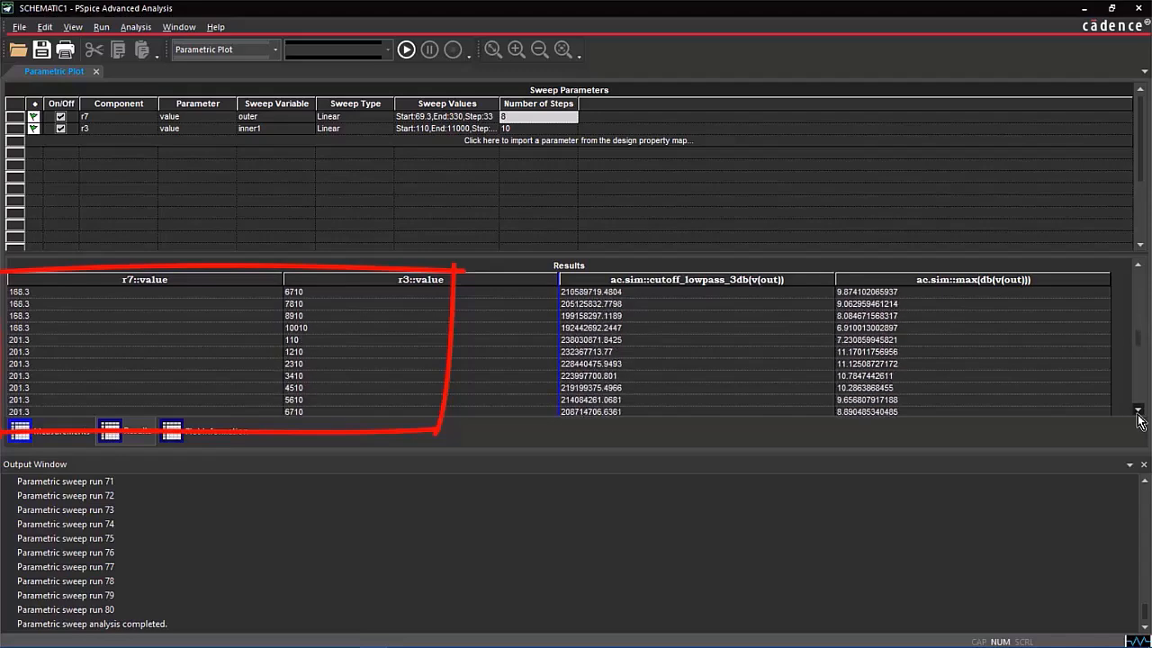
{"action": "scroll", "coordinate": [1138, 416], "scroll_direction": "down", "scroll_amount": 6}
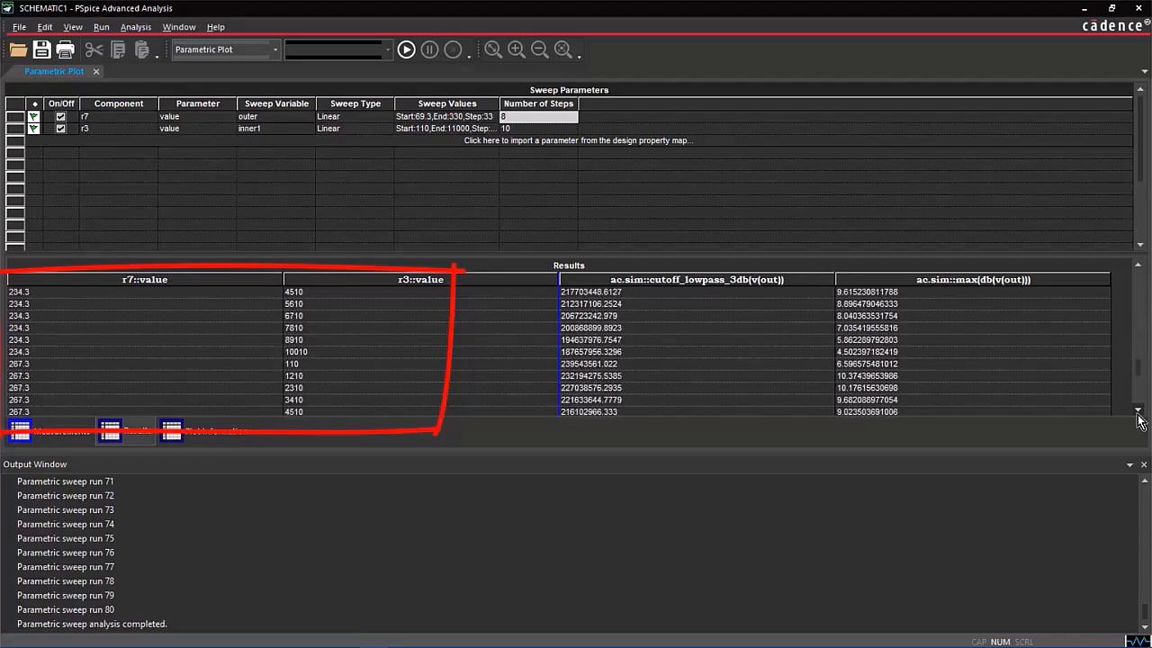
{"action": "scroll", "coordinate": [1139, 416], "scroll_direction": "down", "scroll_amount": 4}
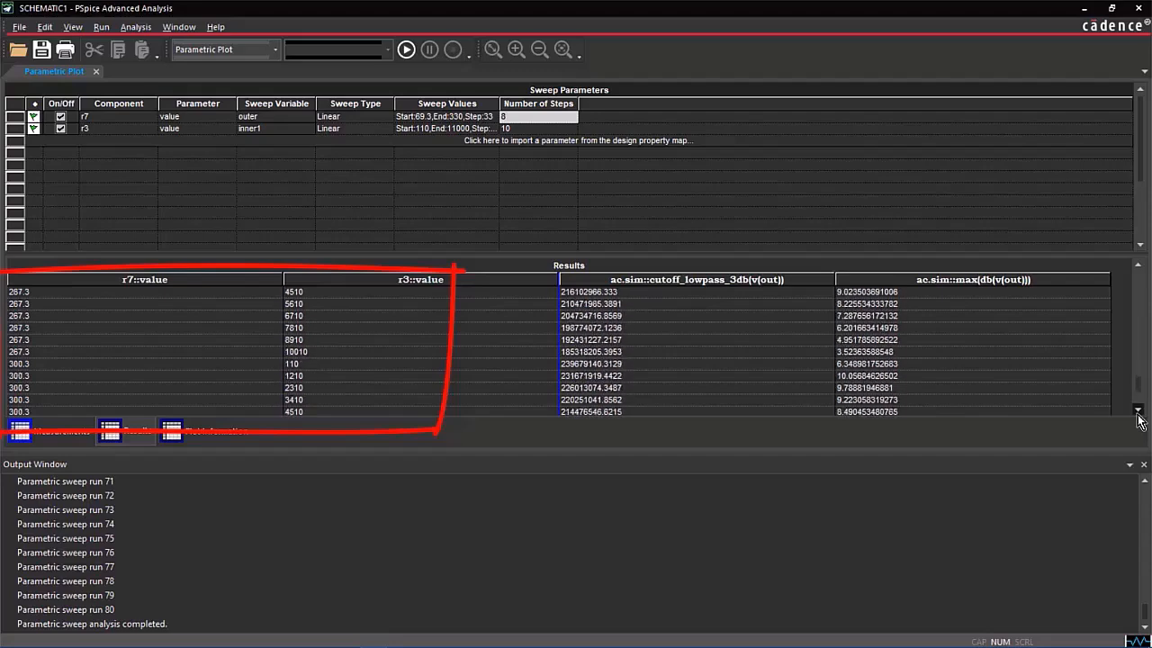
{"action": "left_click", "coordinate": [1138, 411]}
{"action": "left_click", "coordinate": [1138, 411]}
{"action": "left_click", "coordinate": [1138, 411]}
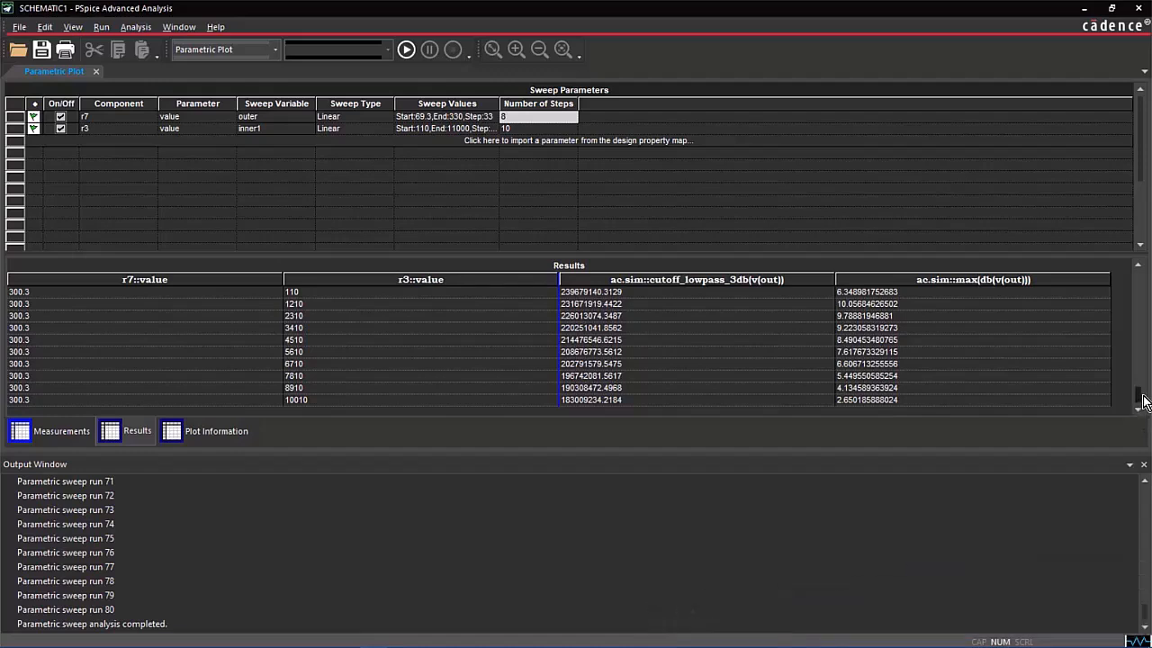
{"action": "left_click_drag", "start_coordinate": [1141, 396], "coordinate": [1134, 262]}
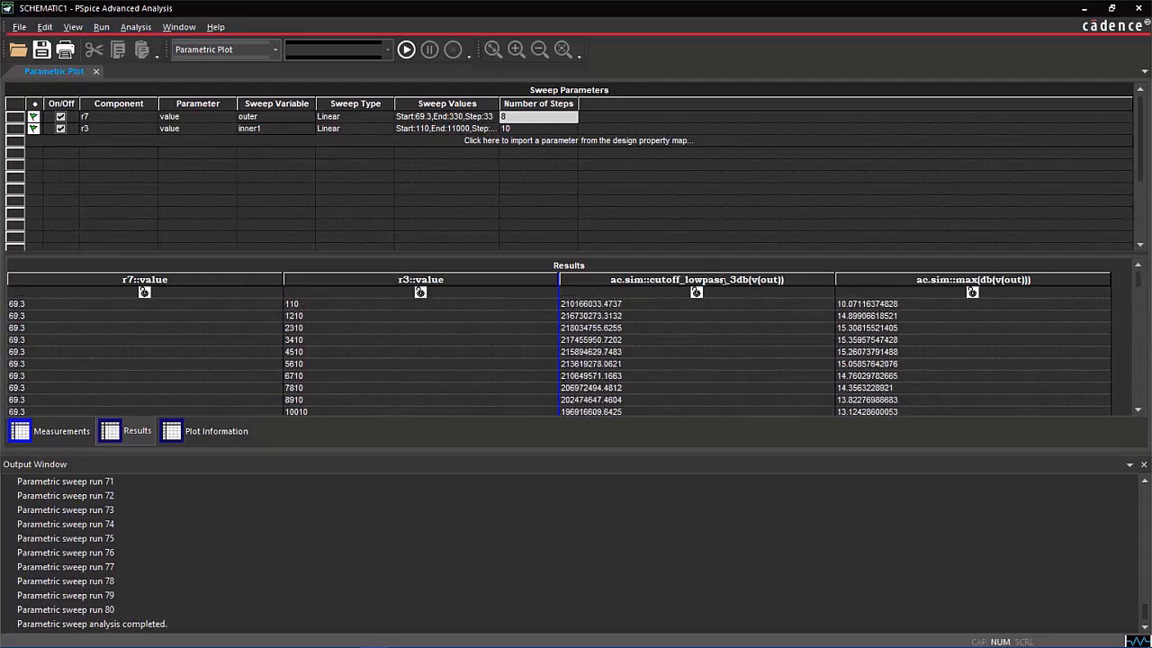
Sort the results by low-pass cutoff in descending order and review the sorted rows.
{"action": "left_click", "coordinate": [729, 282]}
{"action": "left_click", "coordinate": [736, 280]}
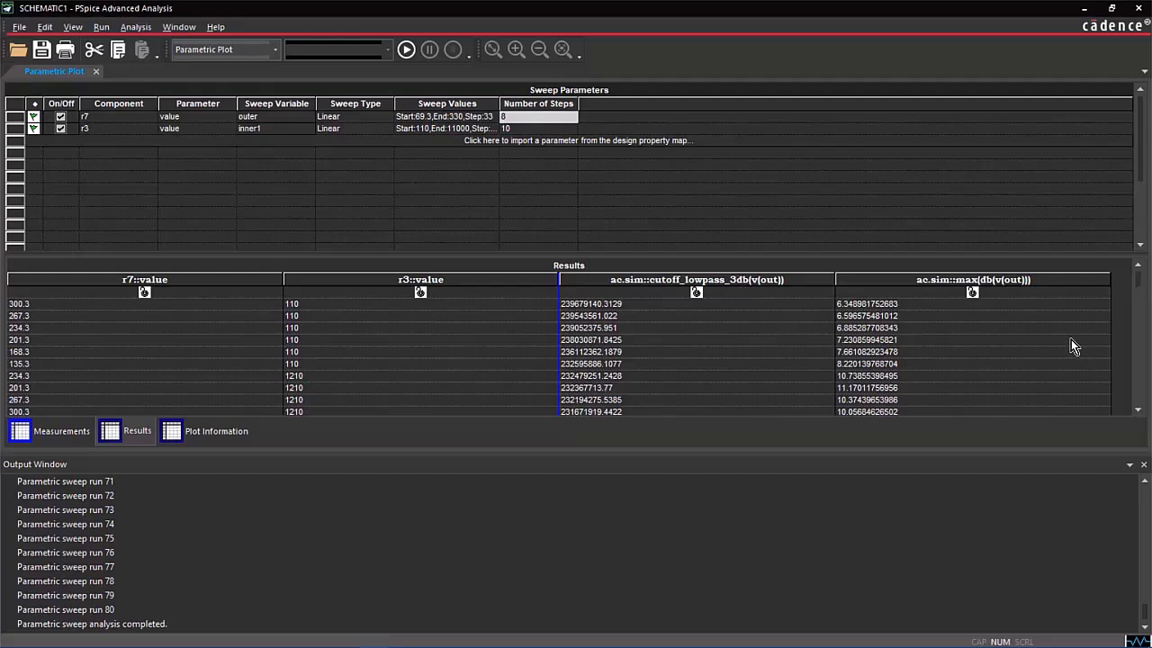
{"action": "left_click_drag", "start_coordinate": [1139, 285], "coordinate": [1141, 384]}
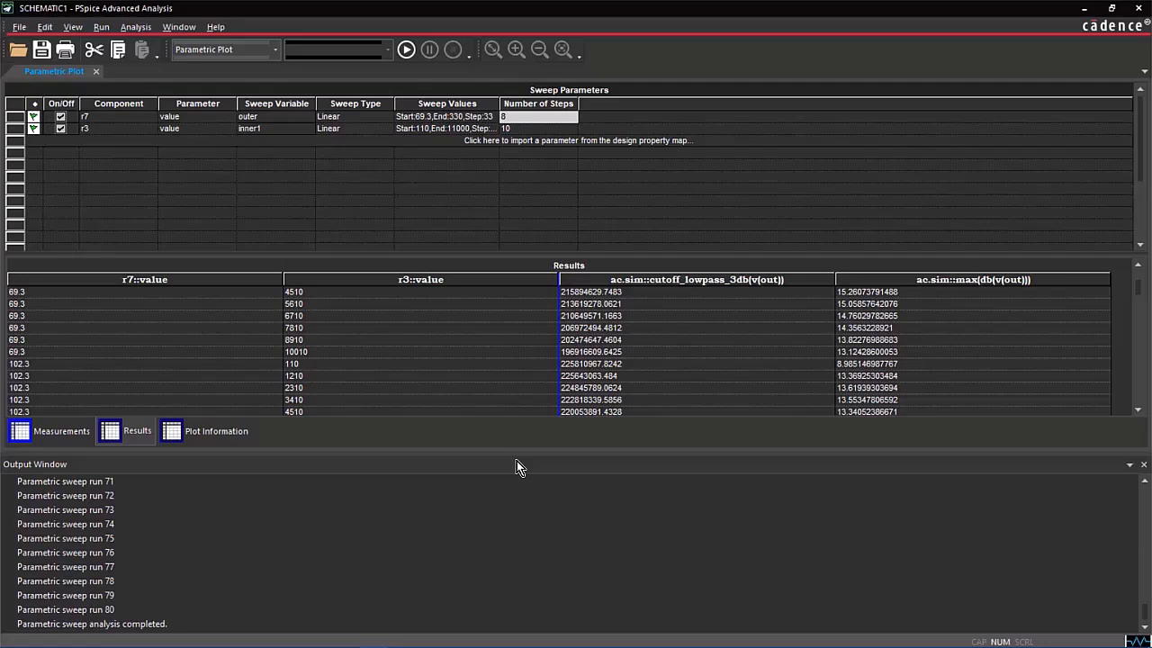
Add a new plot to the plot information, using the ac.sim profile.
{"action": "left_click", "coordinate": [221, 428]}
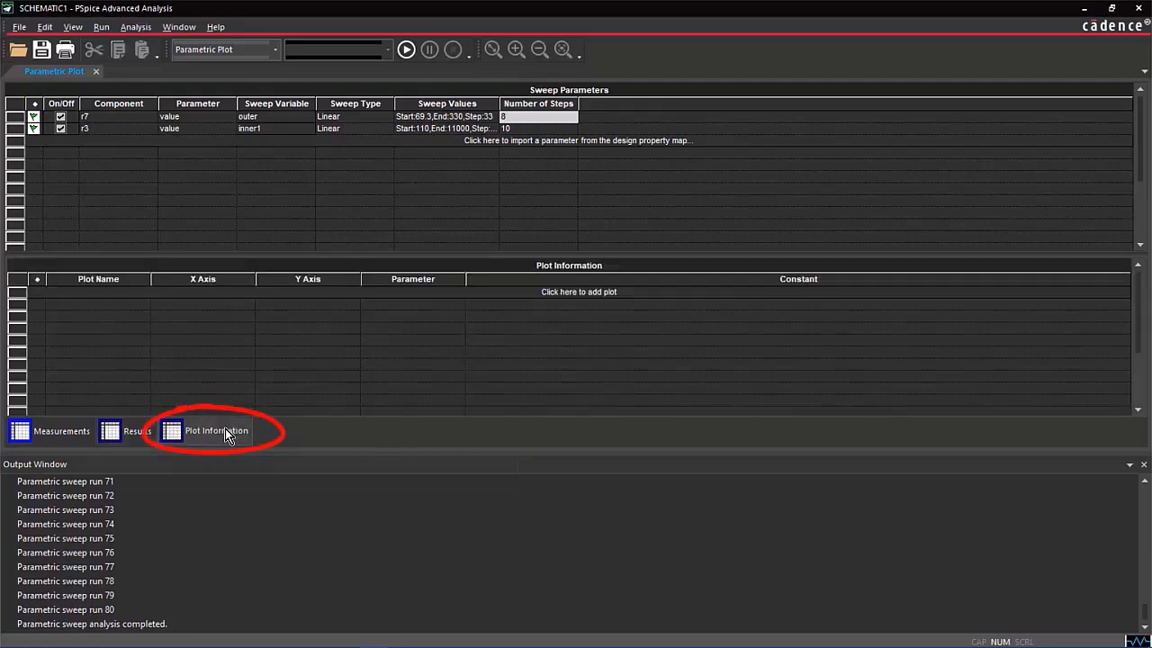
{"action": "left_click", "coordinate": [591, 292]}
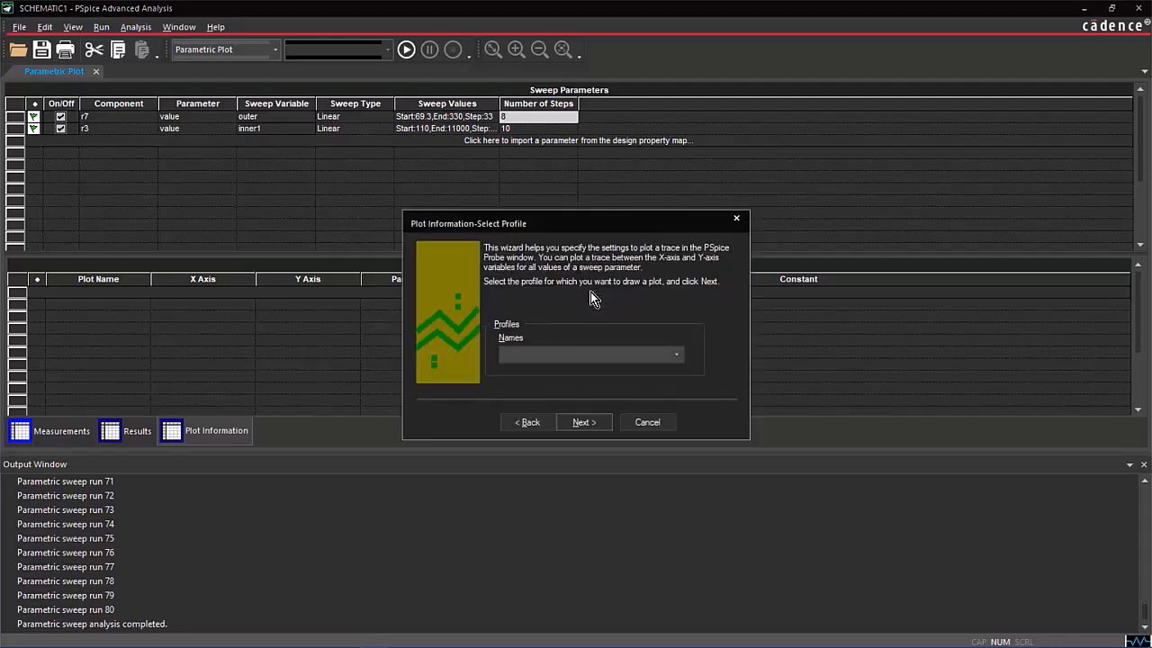
{"action": "left_click", "coordinate": [677, 356]}
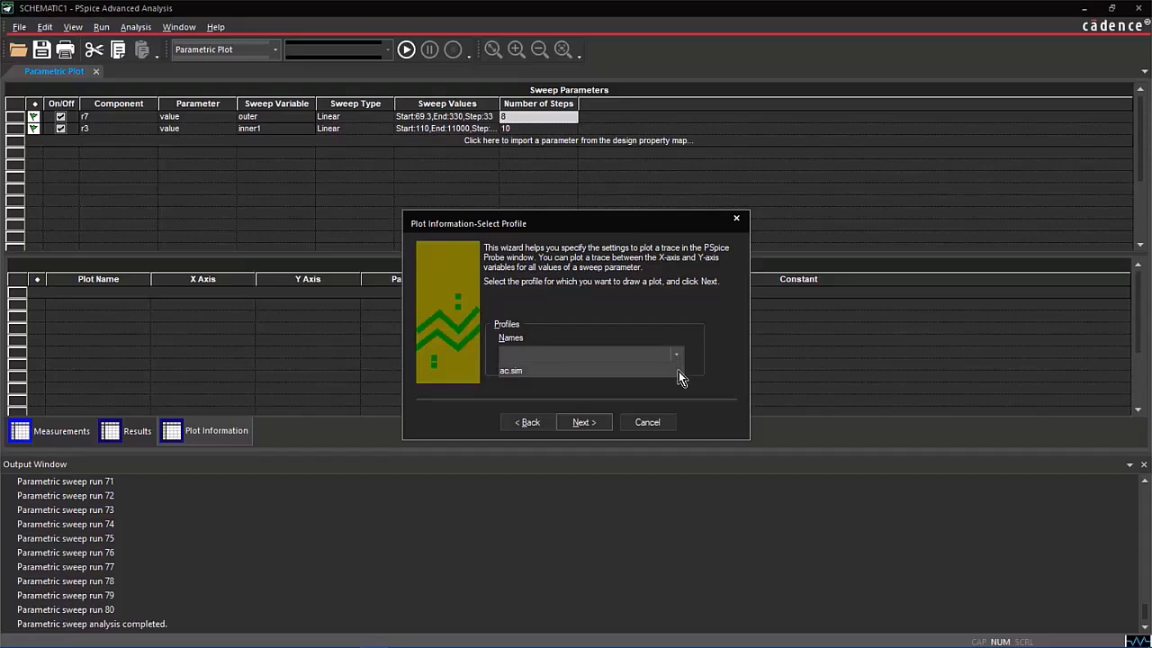
{"action": "left_click", "coordinate": [680, 376]}
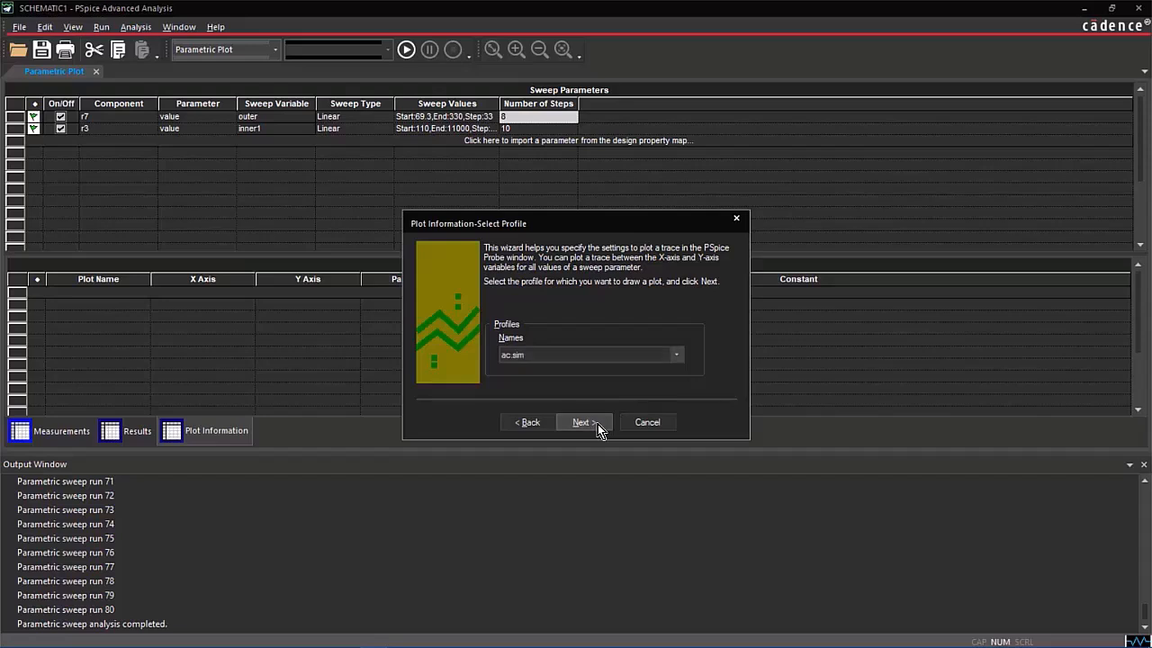
{"action": "left_click", "coordinate": [582, 422]}
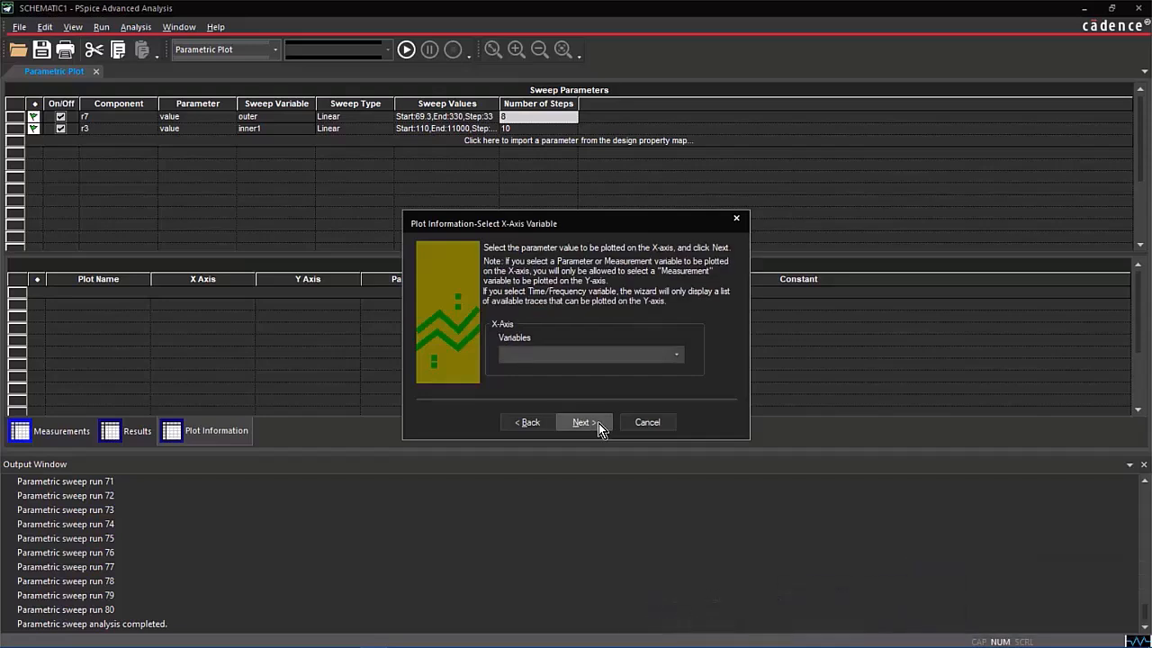
Assign r3::value to the plot's X axis and ac.sim::cutoff_lowpass_3db(v(out)) to its Y axis.
{"action": "left_click", "coordinate": [681, 358]}
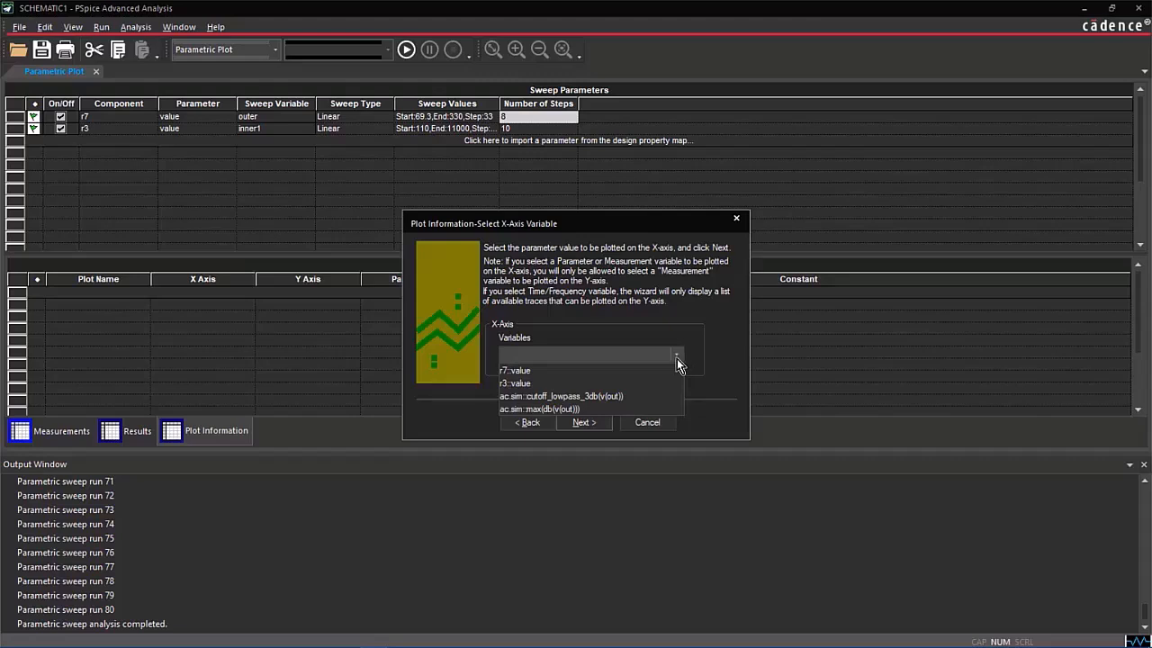
{"action": "left_click", "coordinate": [637, 385]}
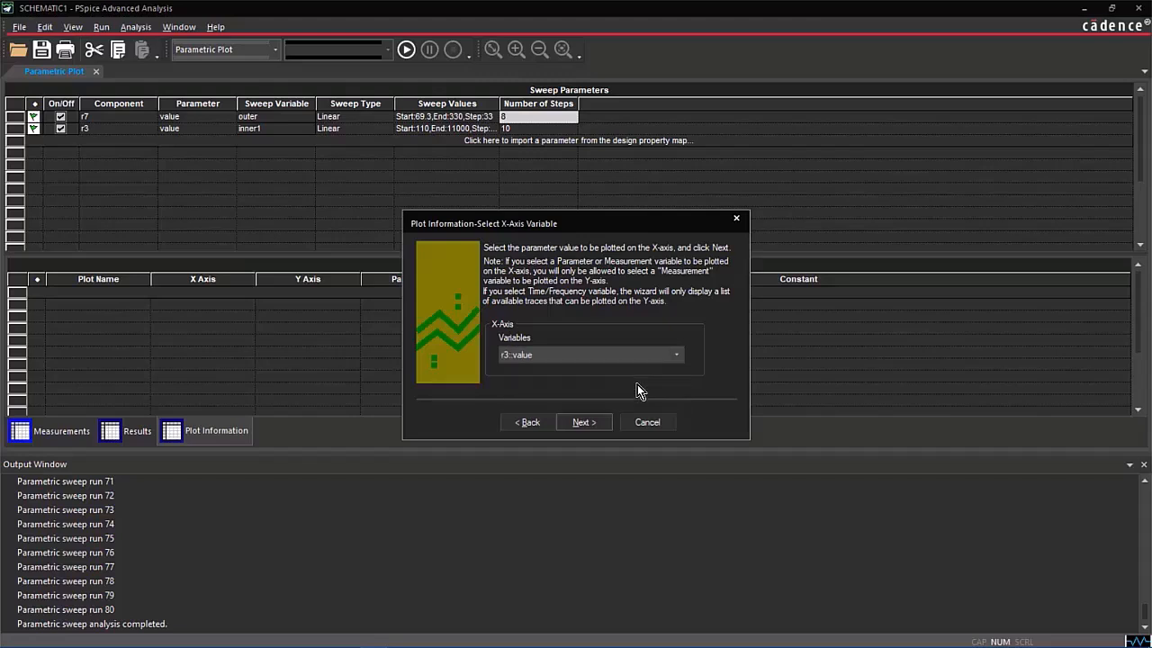
{"action": "left_click", "coordinate": [571, 426]}
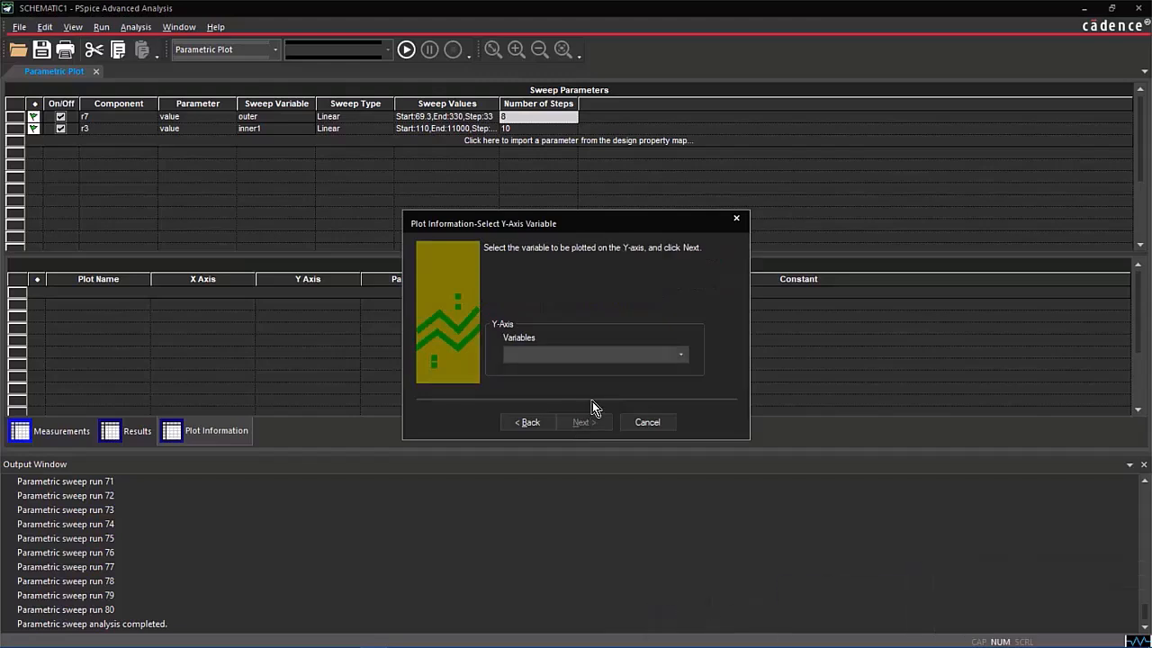
{"action": "left_click", "coordinate": [681, 358]}
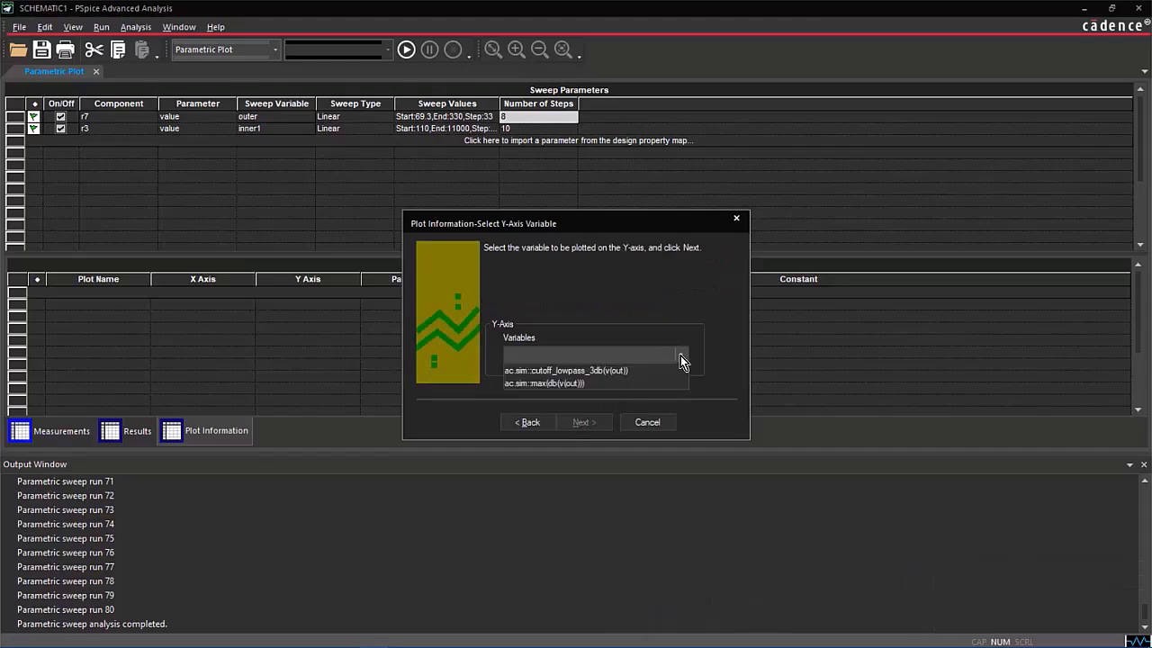
{"action": "left_click", "coordinate": [645, 371]}
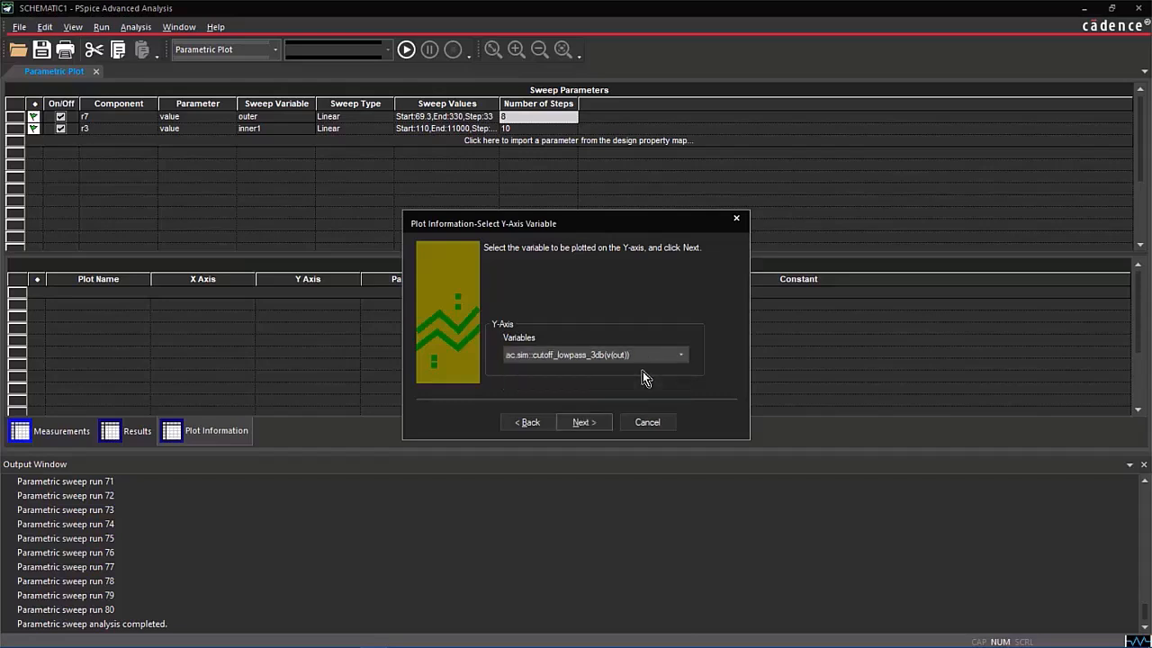
{"action": "left_click", "coordinate": [594, 422]}
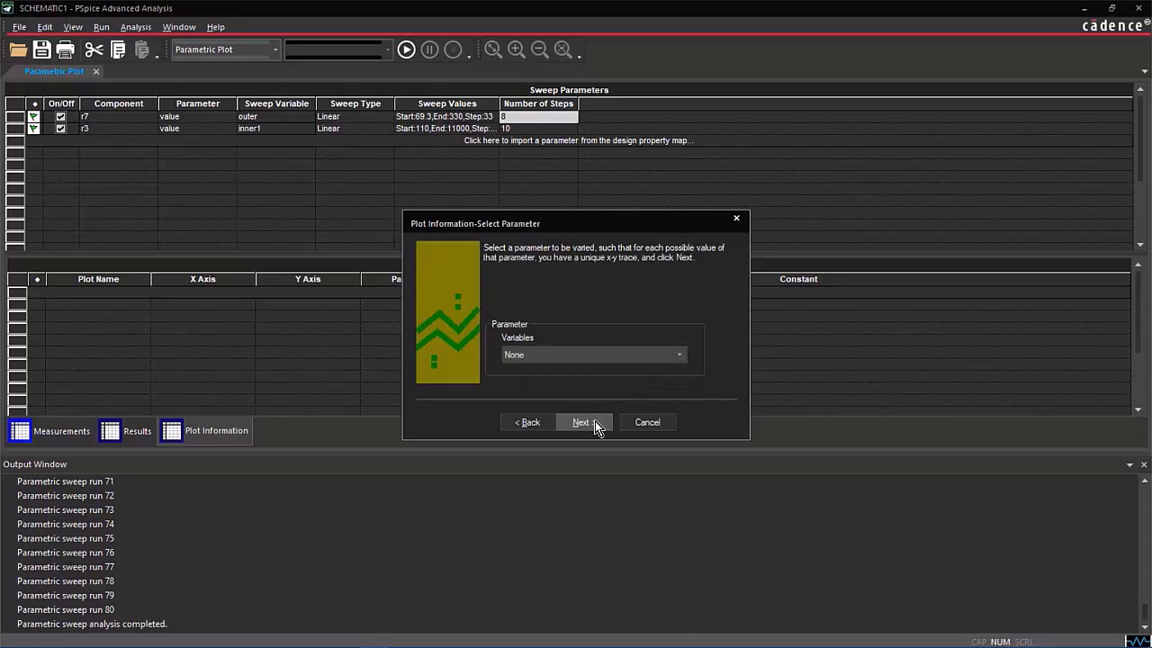
Set r7::value as the varied parameter for the cutoff-versus-R3 plot and finish defining the plot.
{"action": "left_click", "coordinate": [683, 359]}
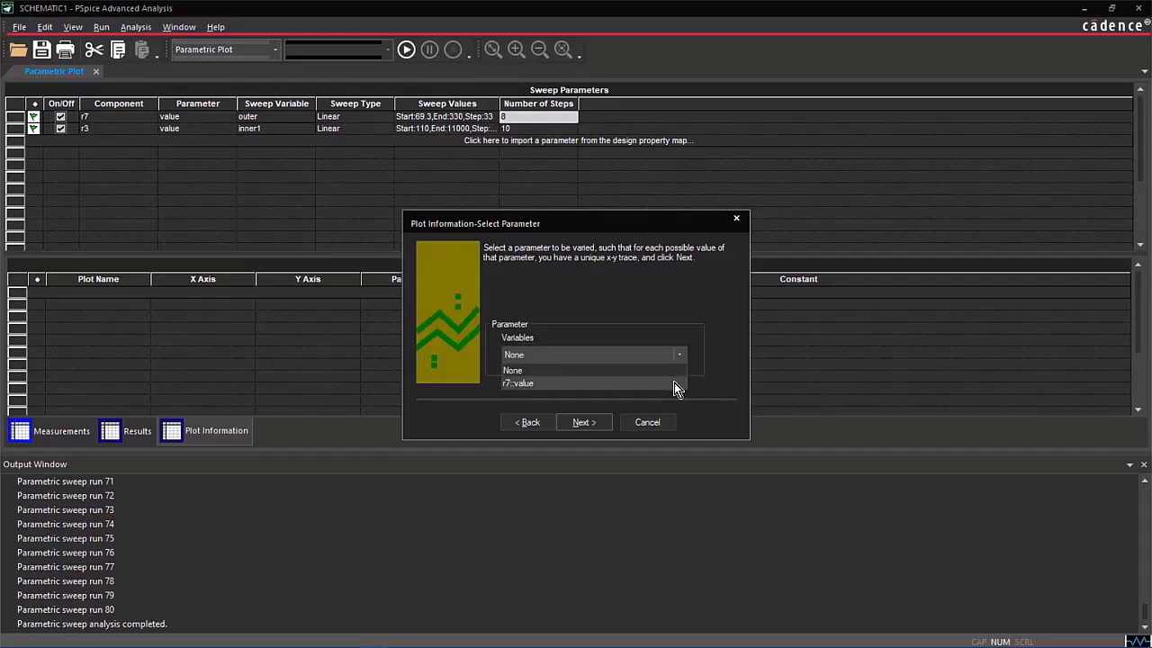
{"action": "left_click", "coordinate": [677, 388]}
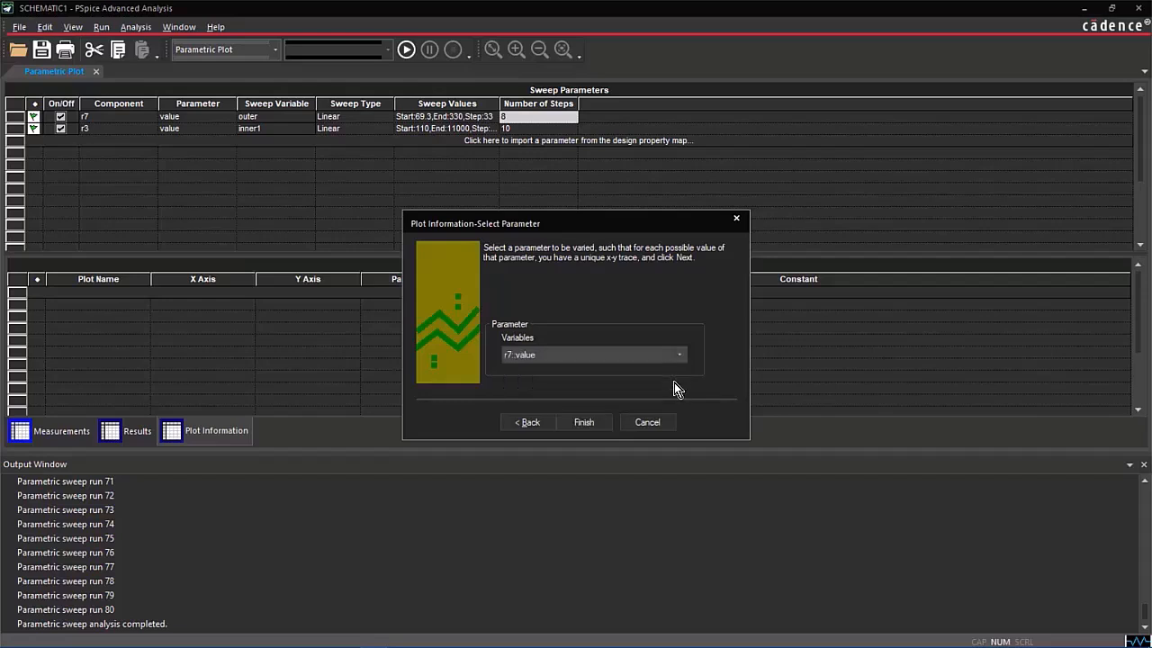
{"action": "left_click", "coordinate": [584, 423]}
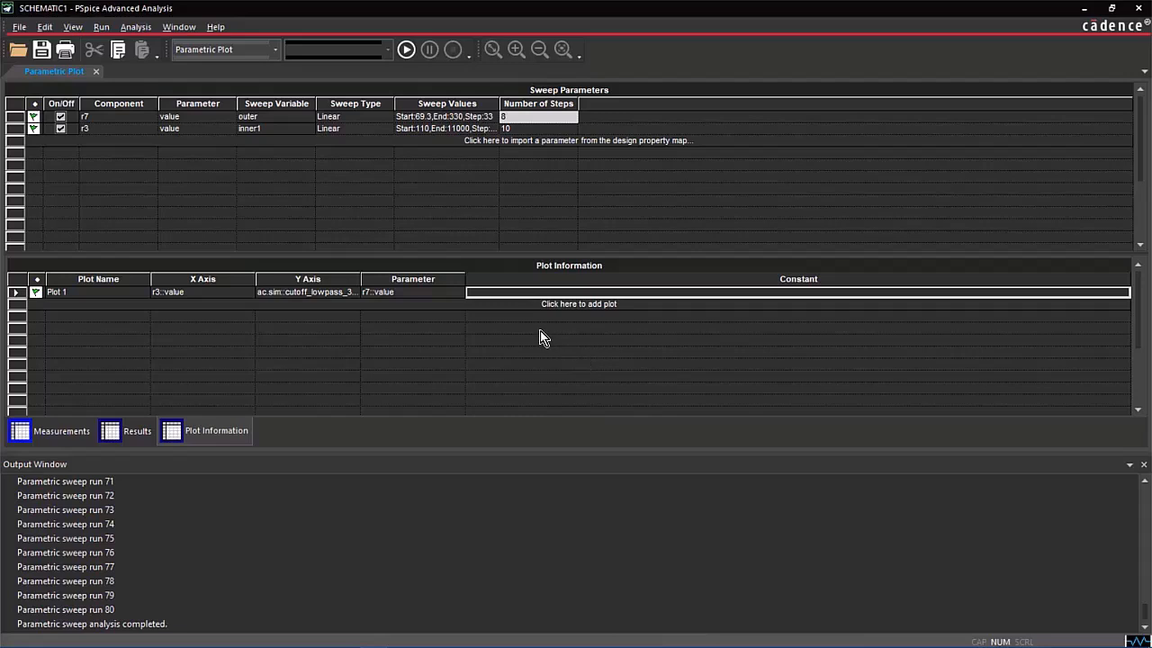
Display Plot 1 and switch to the PSpice A/D window to view its traces.
{"action": "right_click", "coordinate": [506, 297]}
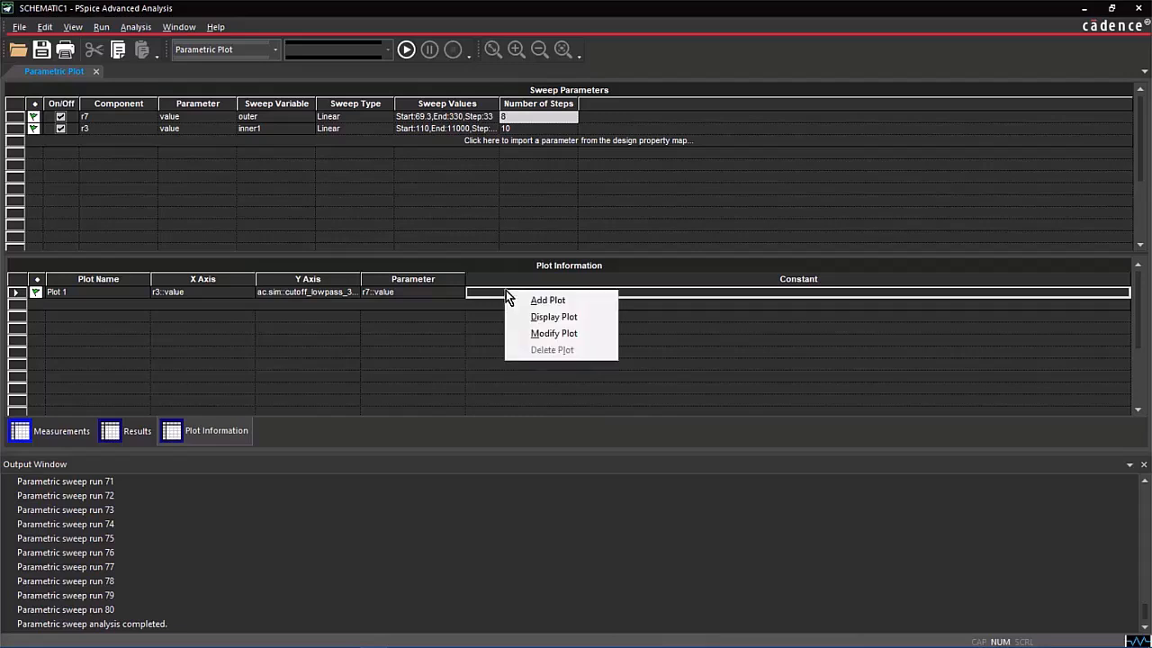
{"action": "left_click", "coordinate": [585, 322]}
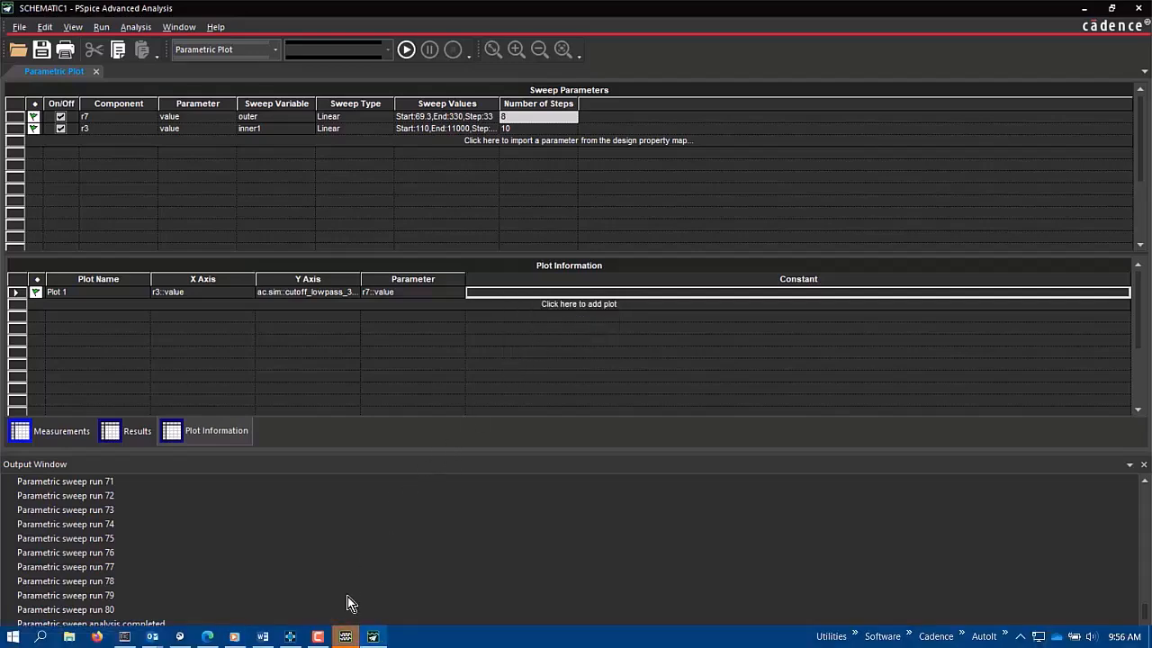
{"action": "left_click", "coordinate": [345, 636]}
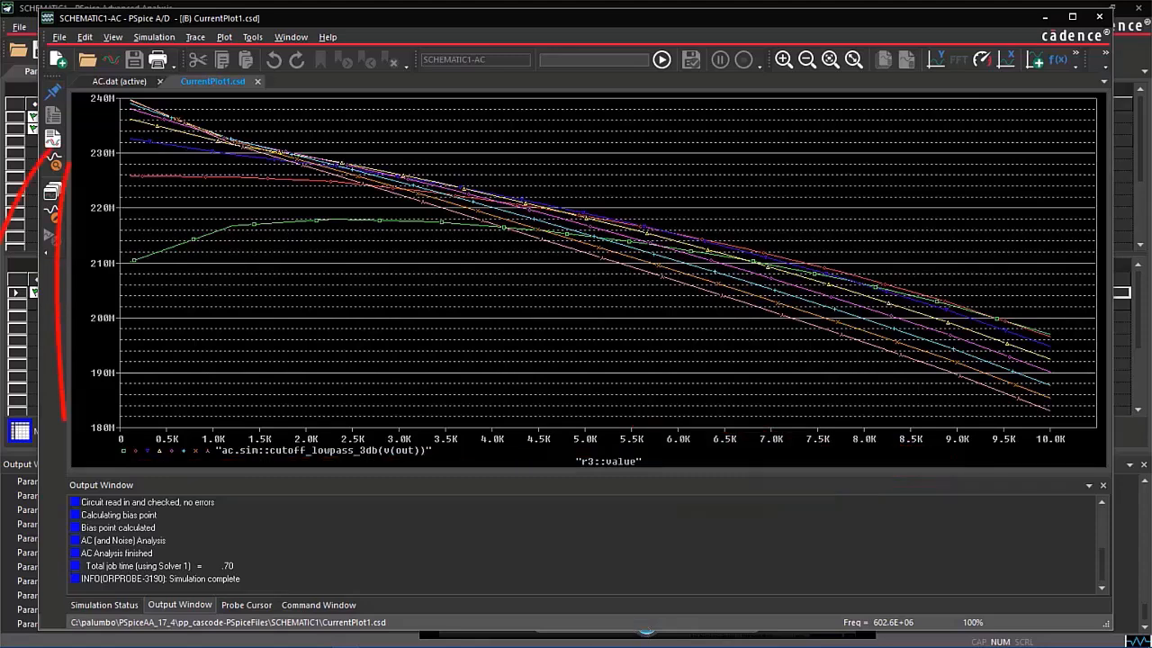
Check the trace information of the green cutoff curve to identify its R7 value.
{"action": "left_click", "coordinate": [212, 234]}
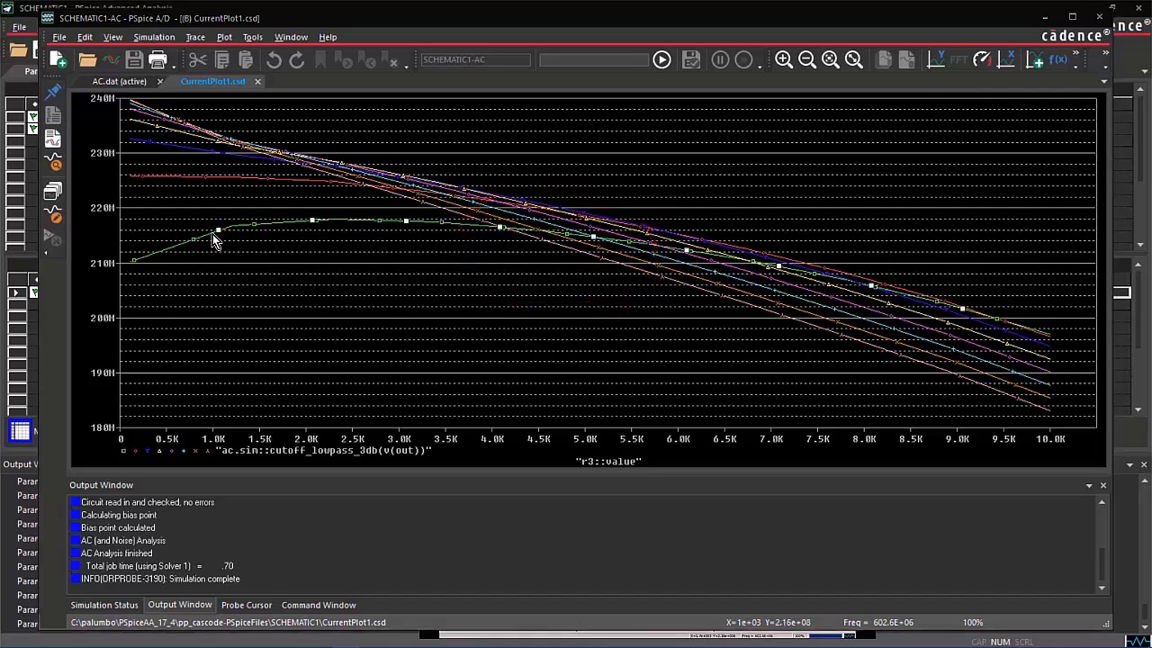
{"action": "right_click", "coordinate": [213, 234]}
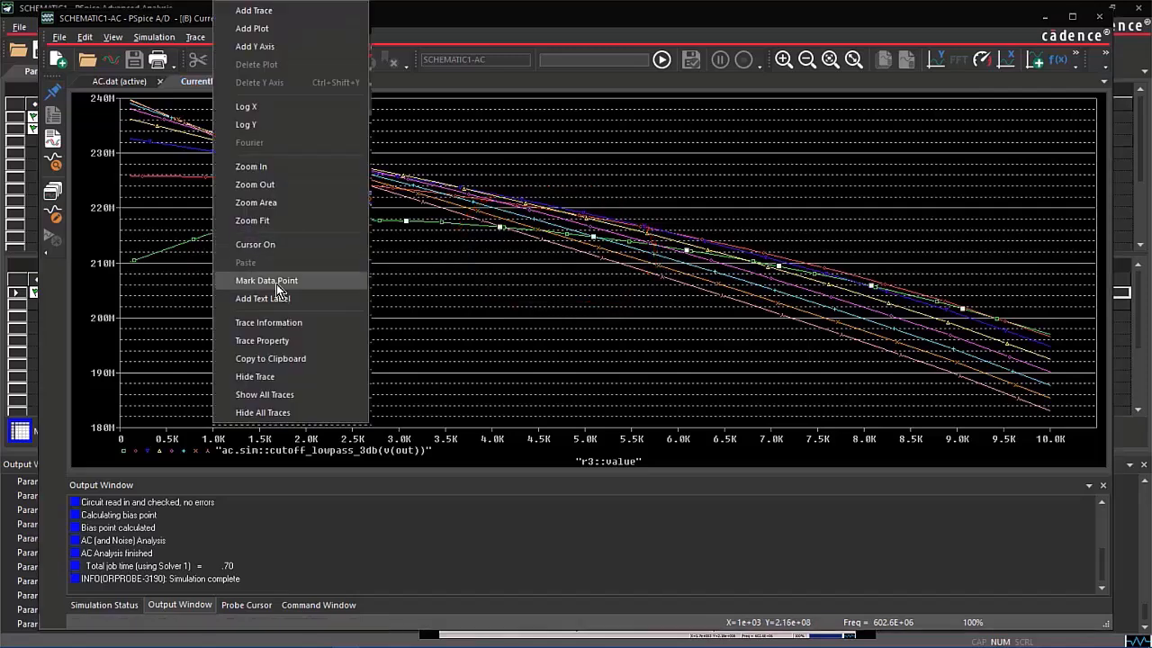
{"action": "left_click", "coordinate": [308, 331]}
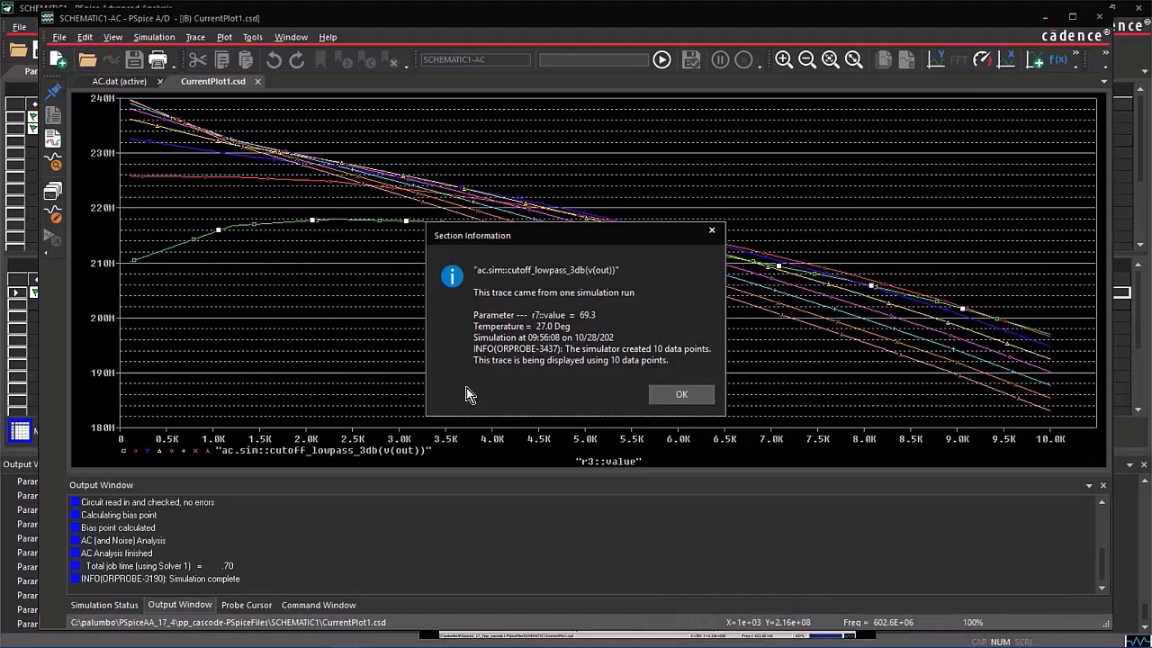
{"action": "left_click", "coordinate": [679, 396]}
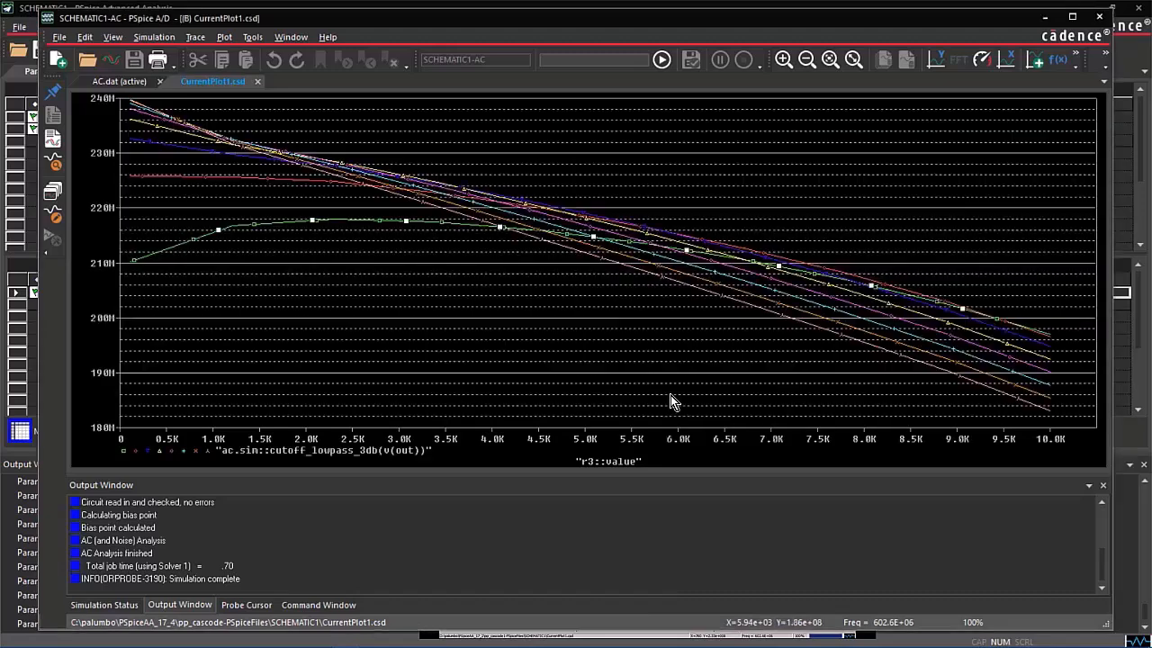
Check the trace information of the red cutoff curve to identify its R7 value.
{"action": "right_click", "coordinate": [216, 180]}
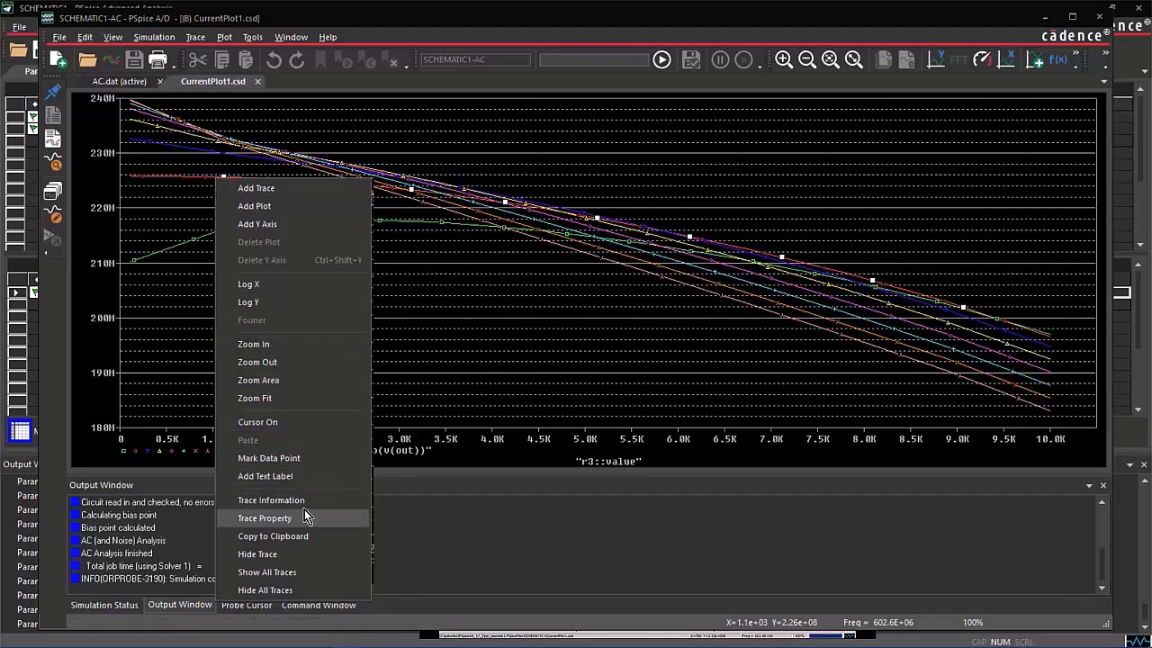
{"action": "left_click", "coordinate": [271, 501]}
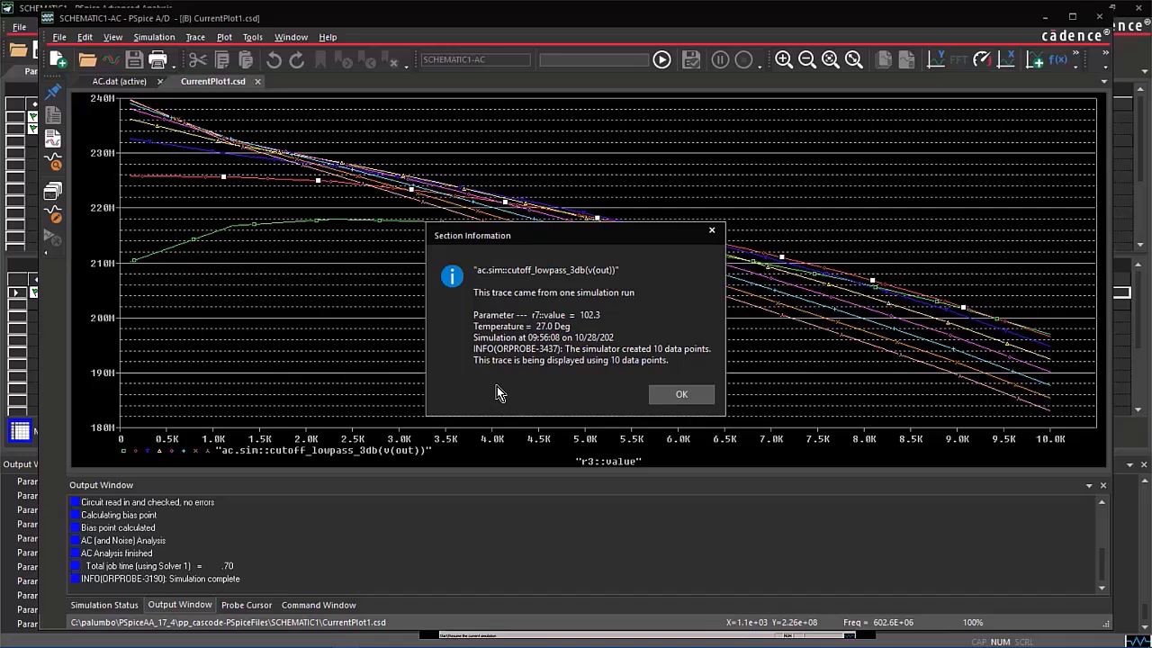
{"action": "left_click", "coordinate": [663, 397]}
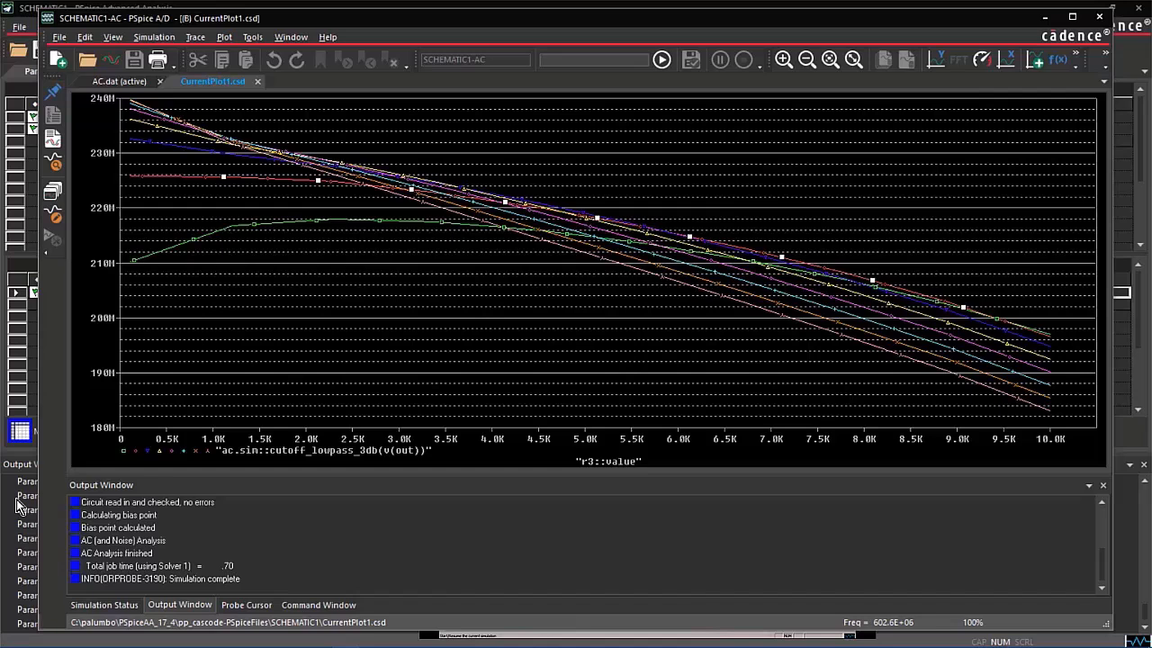
Return to PSpice Advanced Analysis and add a second plot using the ac.sim profile.
{"action": "left_click", "coordinate": [16, 508]}
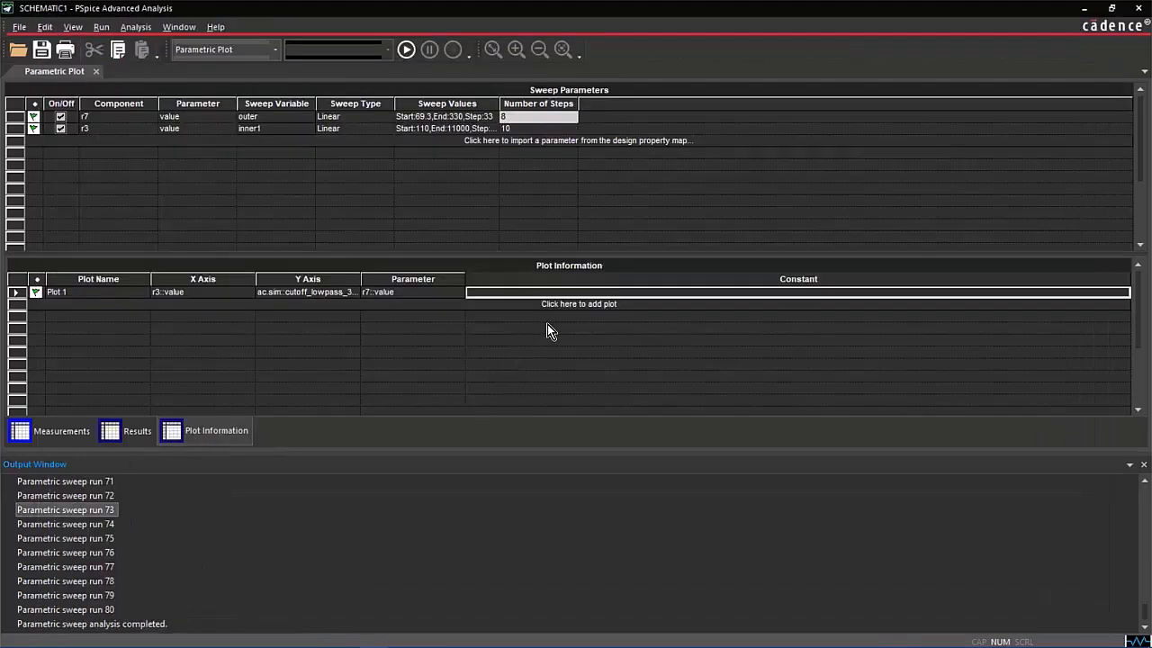
{"action": "left_click", "coordinate": [562, 304]}
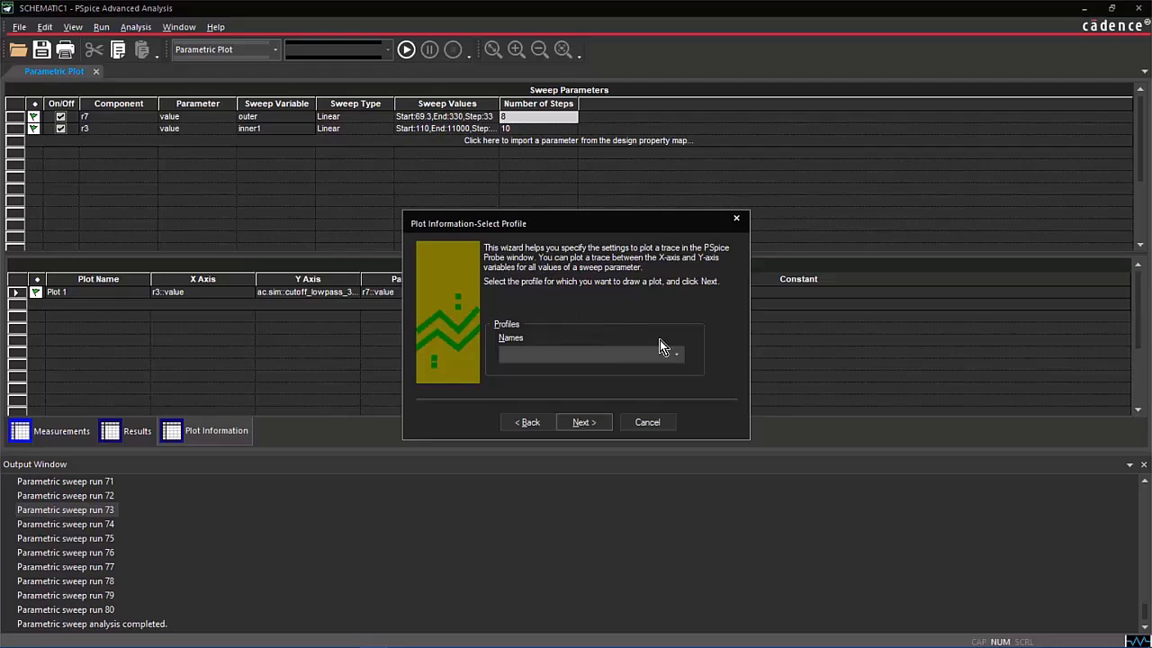
{"action": "left_click", "coordinate": [678, 353]}
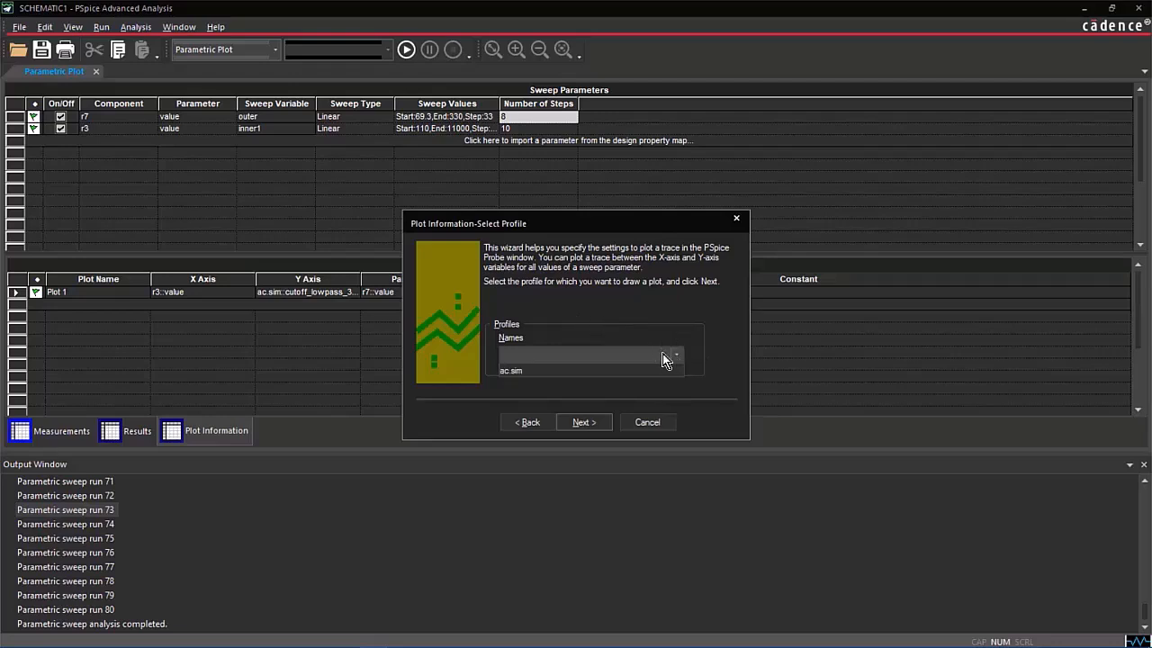
{"action": "left_click", "coordinate": [594, 371]}
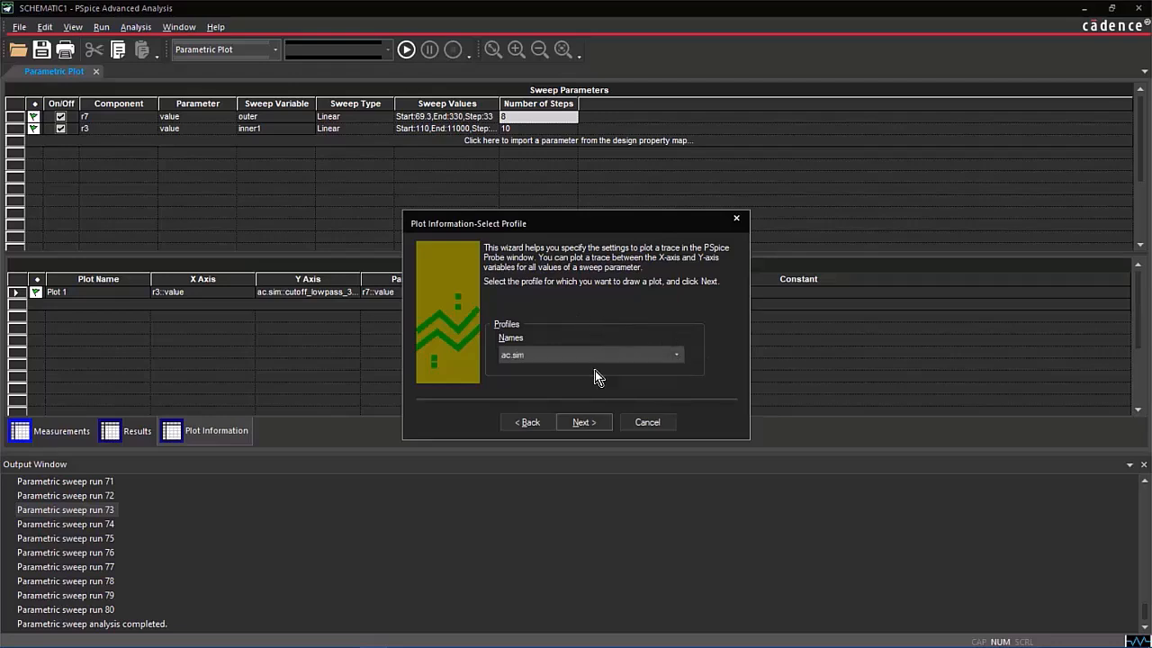
{"action": "left_click", "coordinate": [585, 422]}
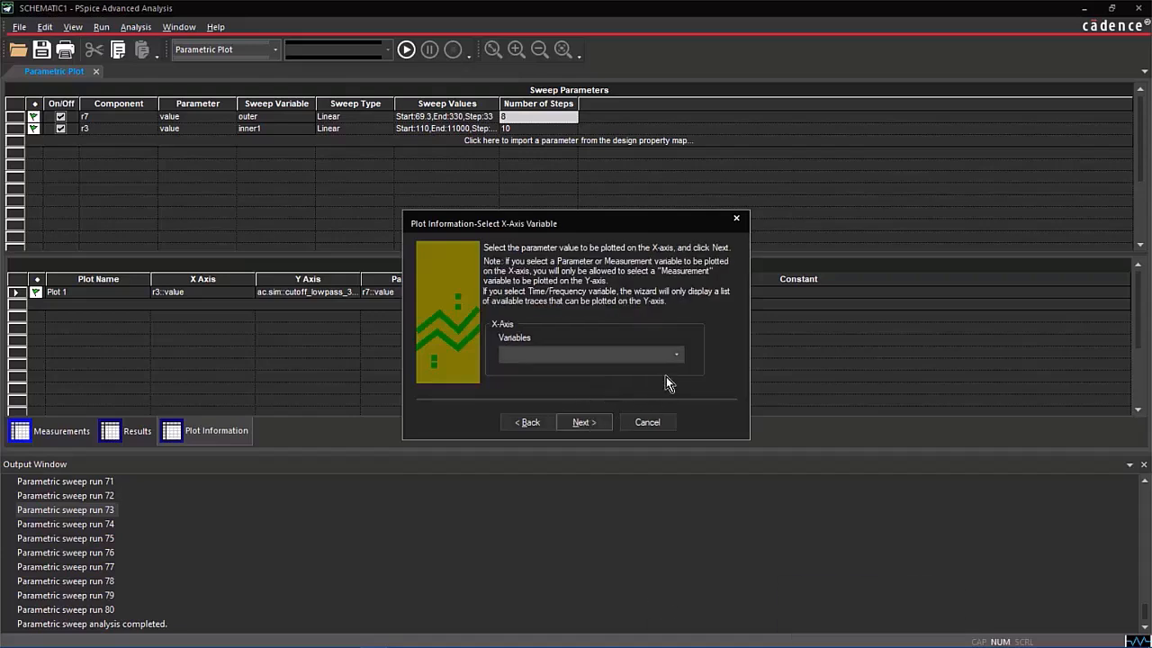
Assign ac.sim::cutoff_lowpass_3db(v(out)) to the second plot's X axis and ac.sim::max(db(v(out))) to its Y axis.
{"action": "left_click", "coordinate": [676, 353]}
{"action": "left_click", "coordinate": [601, 397]}
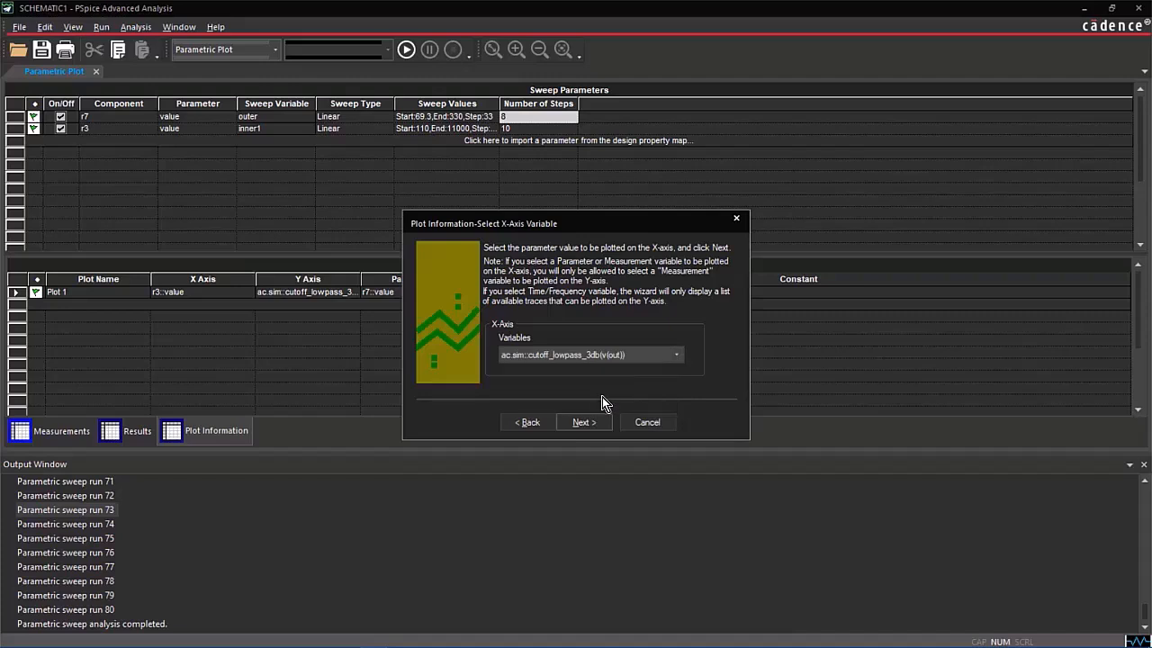
{"action": "left_click", "coordinate": [590, 423]}
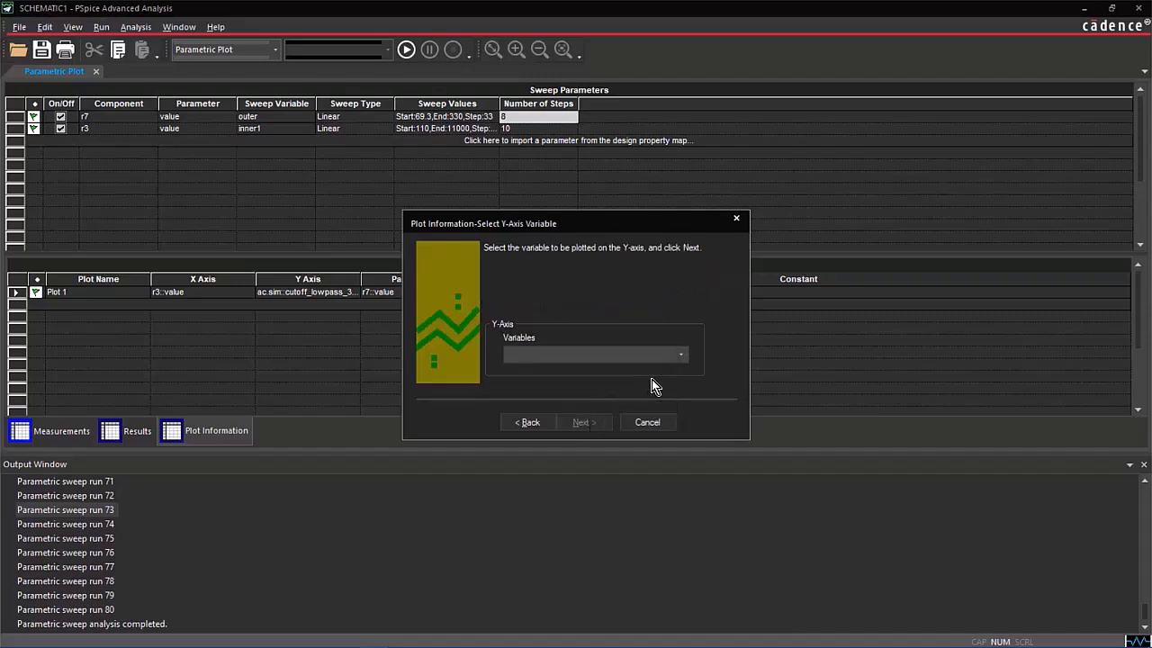
{"action": "left_click", "coordinate": [680, 355]}
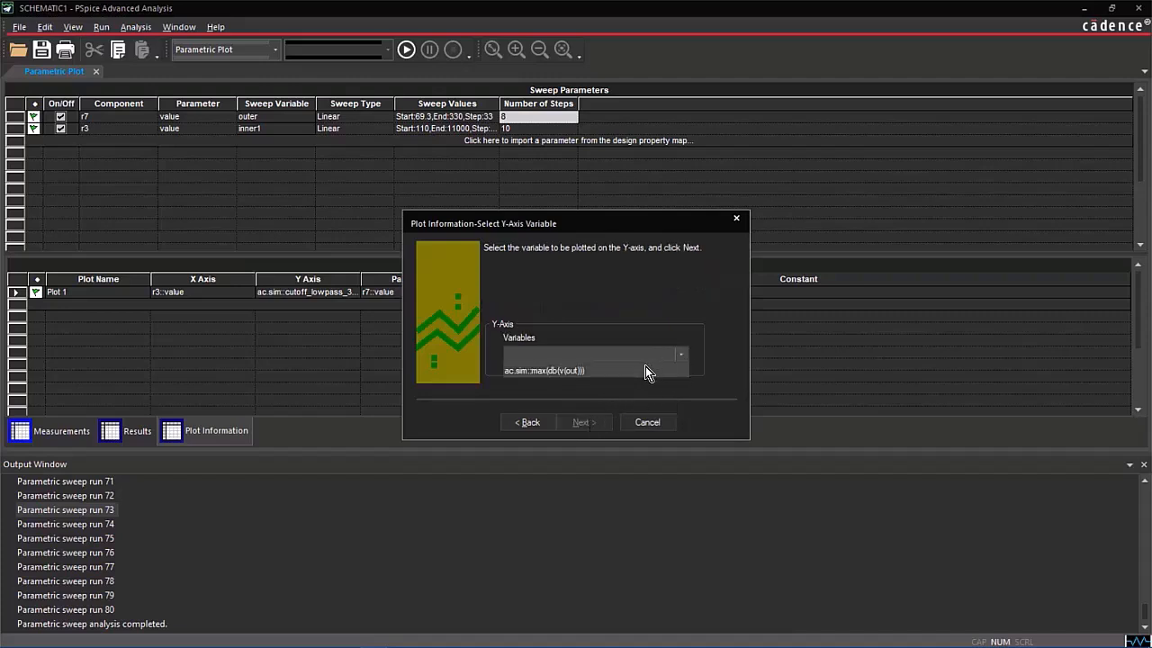
{"action": "left_click", "coordinate": [648, 375]}
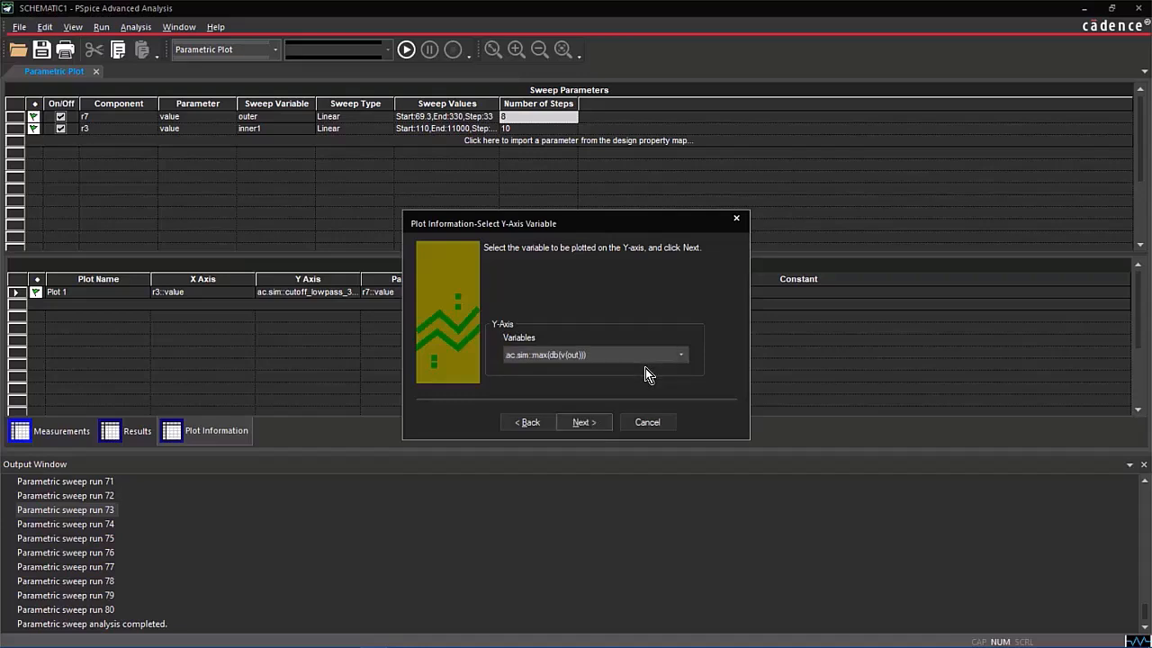
{"action": "left_click", "coordinate": [585, 422]}
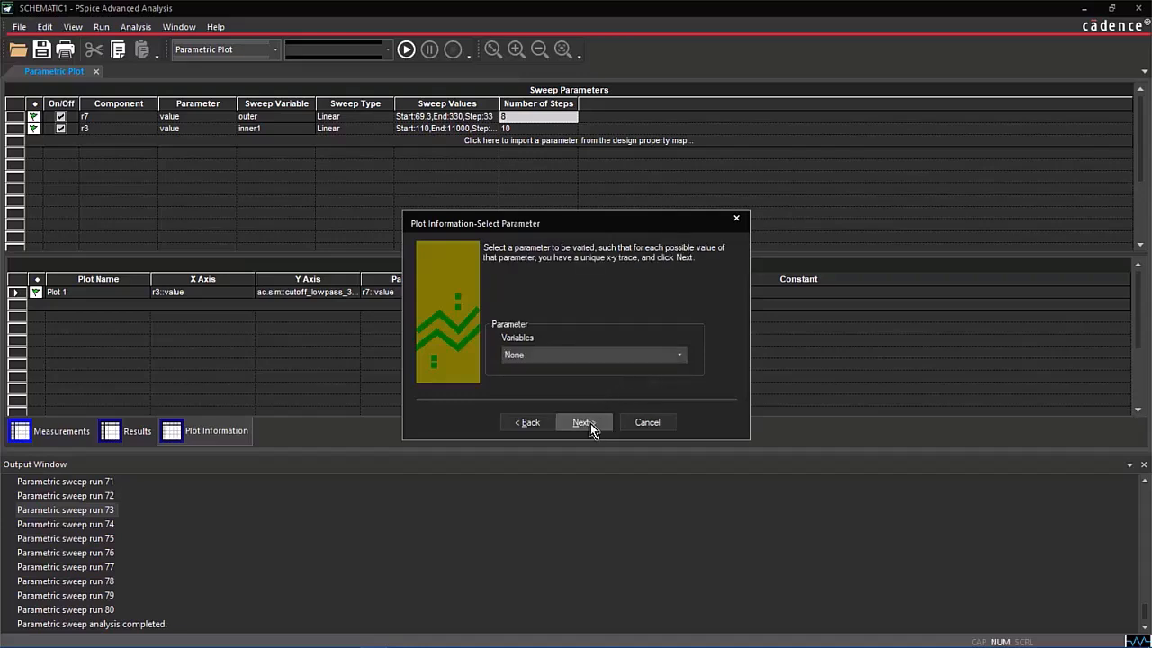
Choose r7::value as the varied parameter for the gain-versus-cutoff plot.
{"action": "key", "text": "F9"}
{"action": "left_click", "coordinate": [680, 360]}
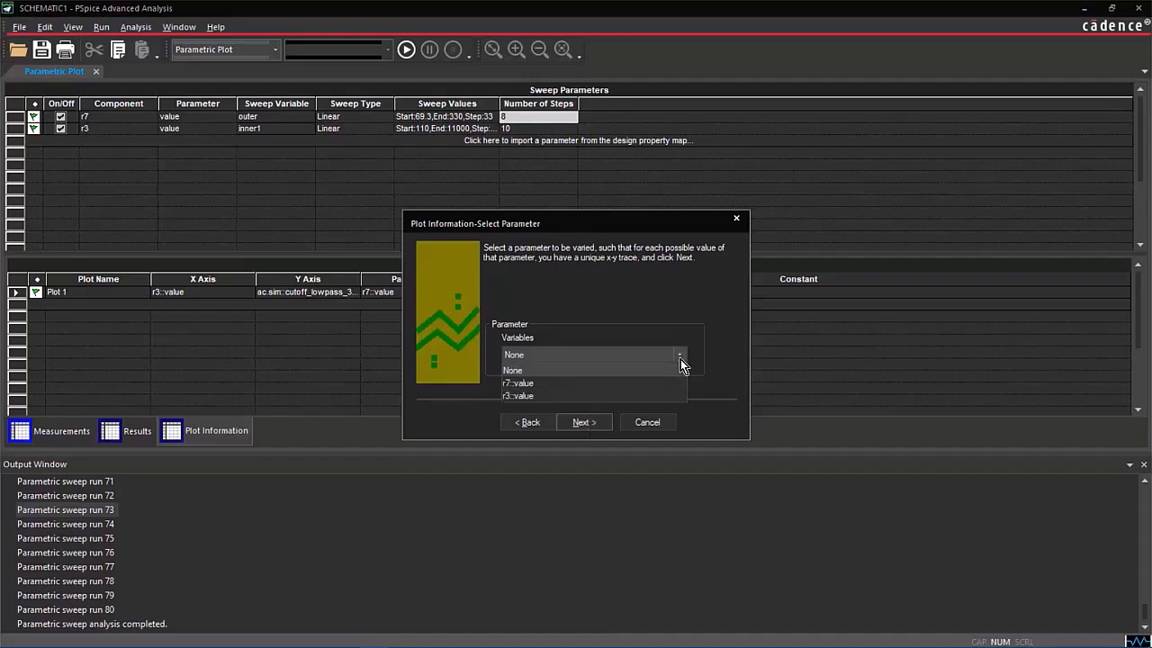
{"action": "left_click", "coordinate": [661, 383]}
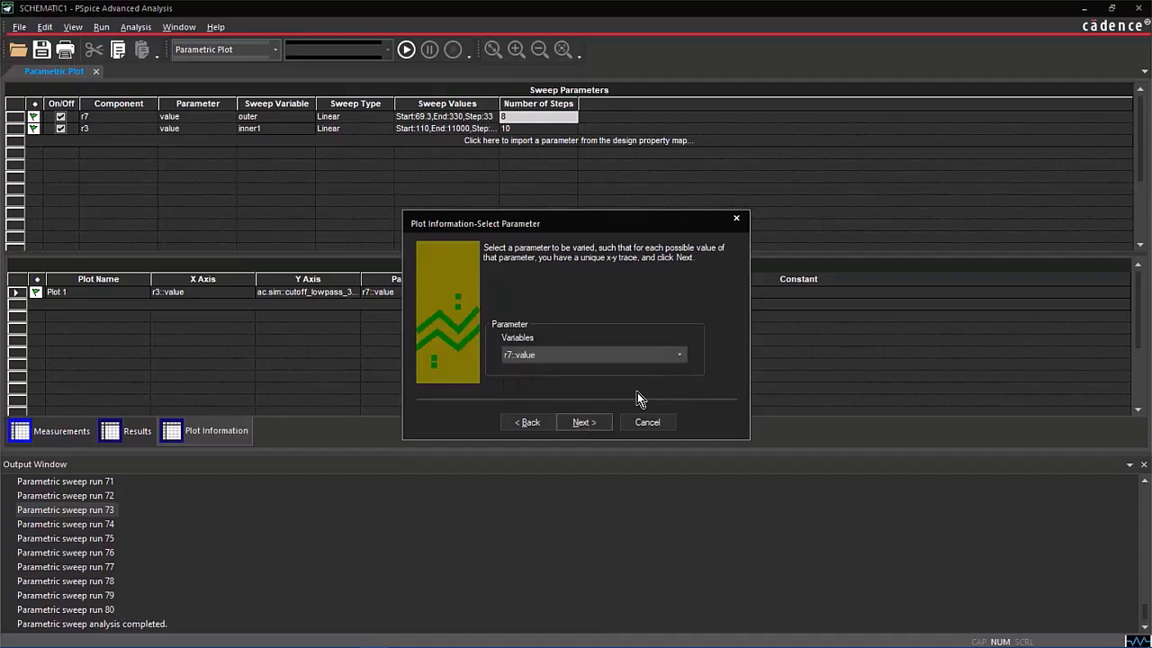
{"action": "left_click", "coordinate": [605, 425]}
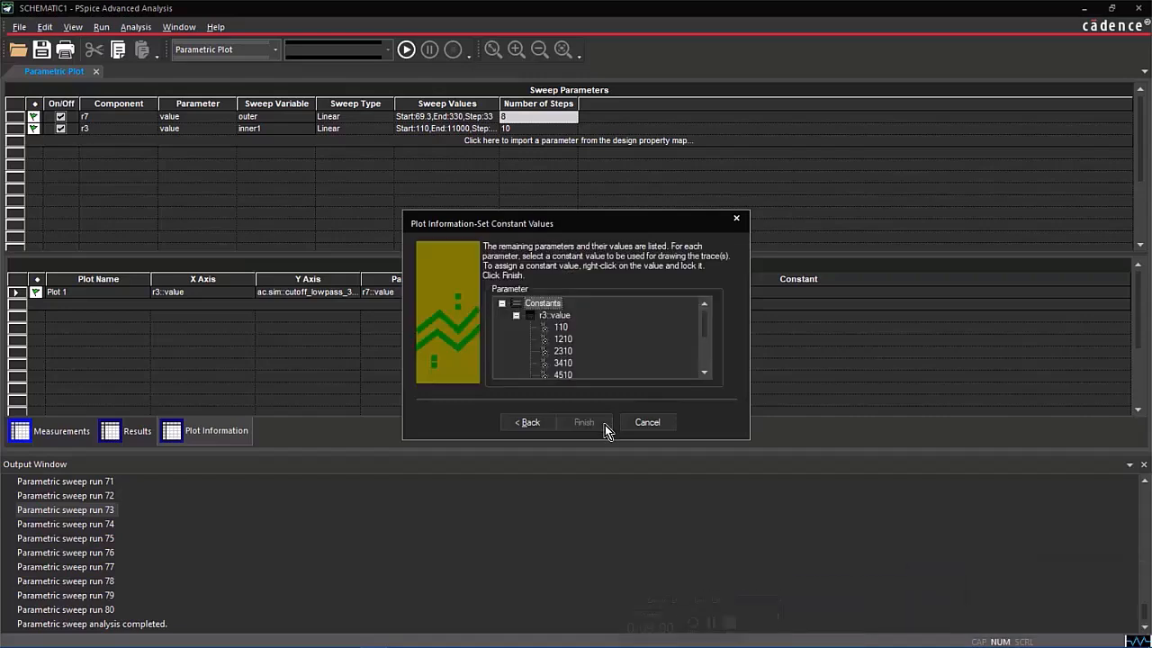
Lock the r3::value constant at 5610 and finish defining the second plot.
{"action": "left_click", "coordinate": [704, 372]}
{"action": "left_click", "coordinate": [705, 373]}
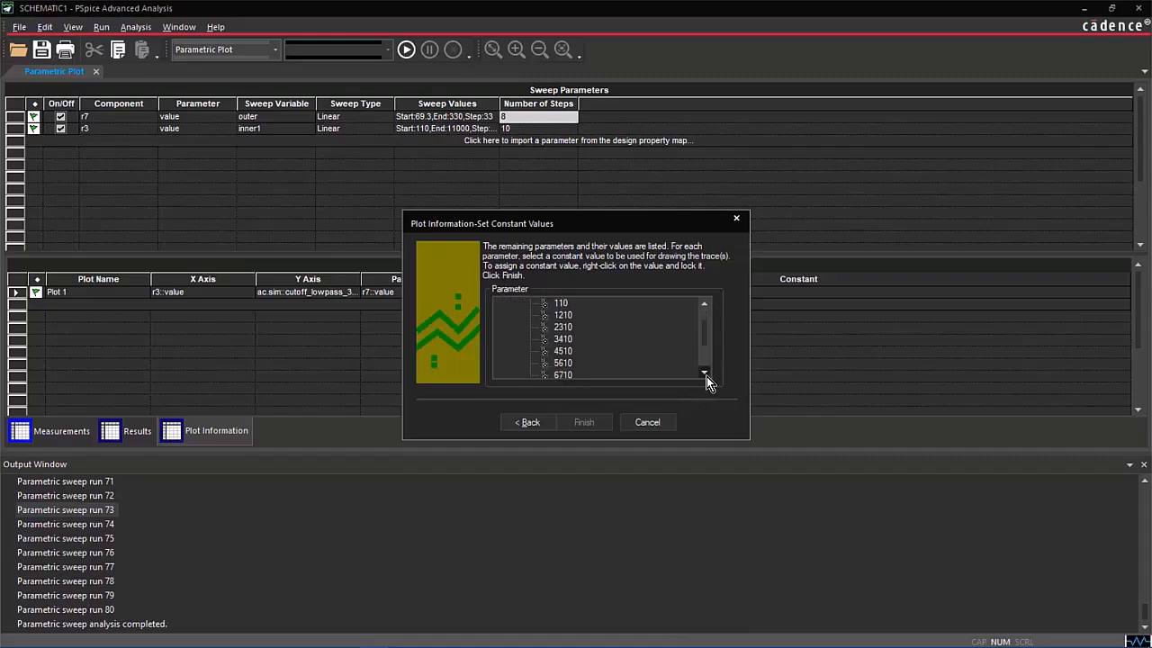
{"action": "right_click", "coordinate": [559, 364]}
{"action": "left_click", "coordinate": [597, 372]}
{"action": "left_click", "coordinate": [592, 423]}
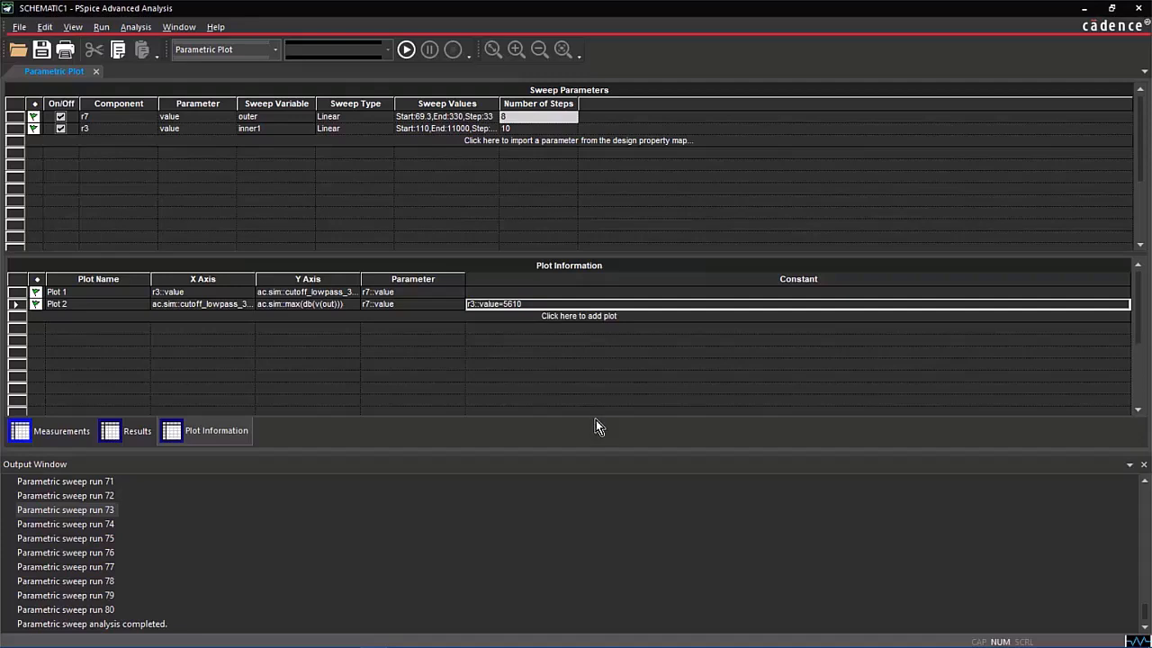
Display Plot 2 and switch to the PSpice A/D window to view gain against cutoff.
{"action": "right_click", "coordinate": [576, 302]}
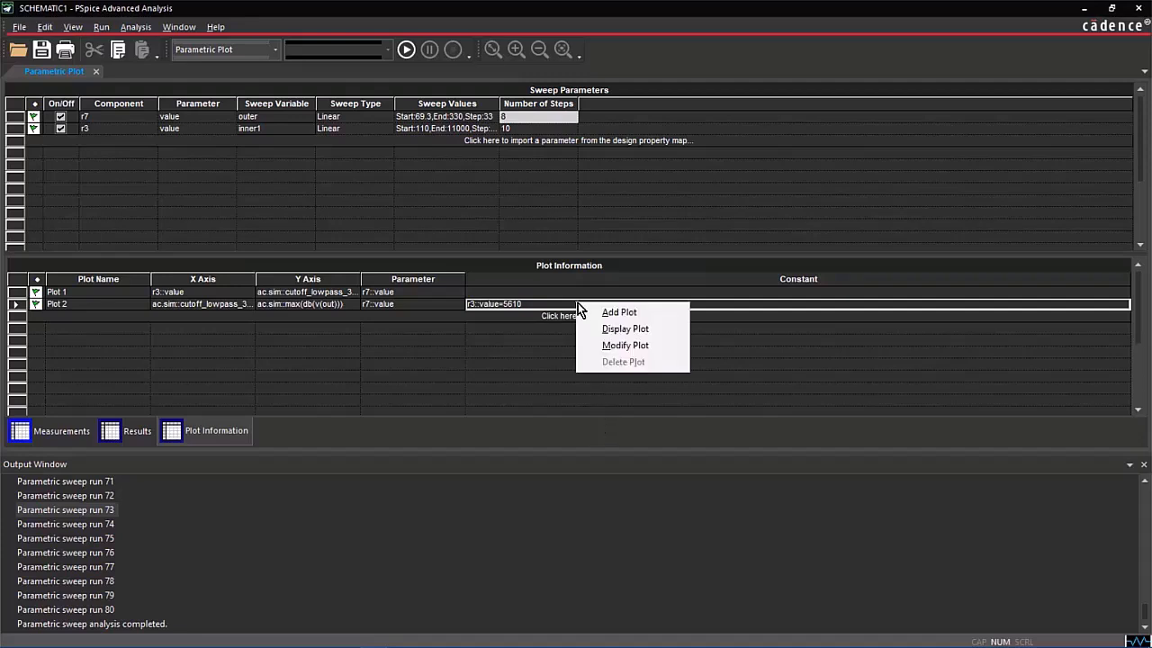
{"action": "left_click", "coordinate": [617, 334]}
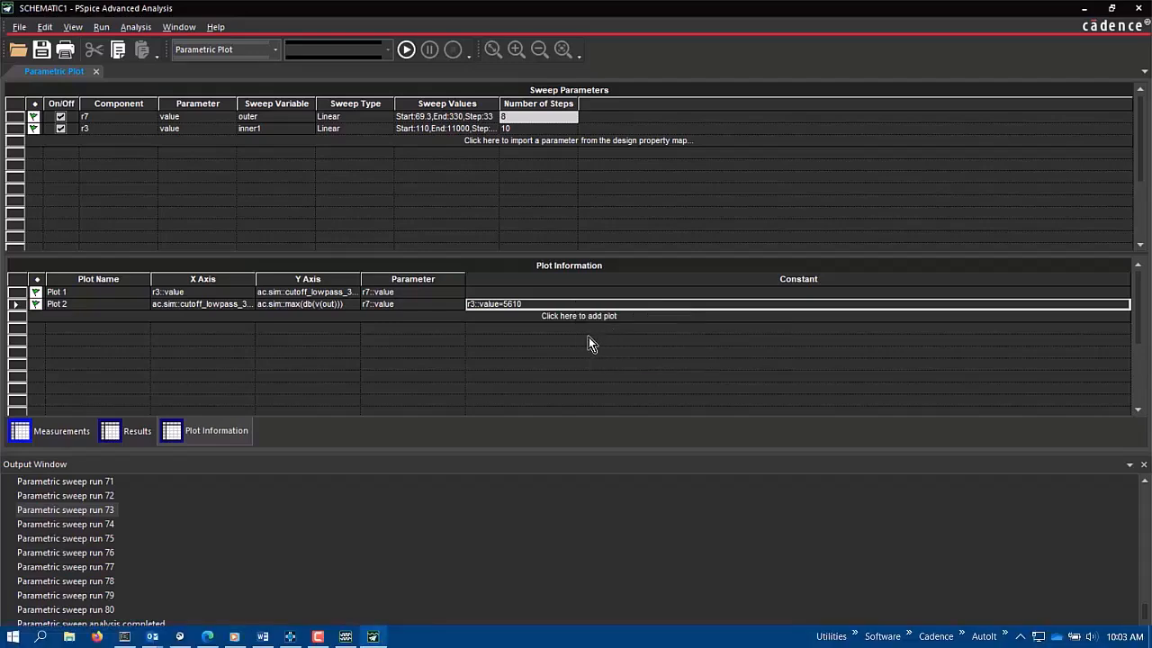
{"action": "mouse_move", "coordinate": [346, 636]}
{"action": "left_click", "coordinate": [349, 586]}
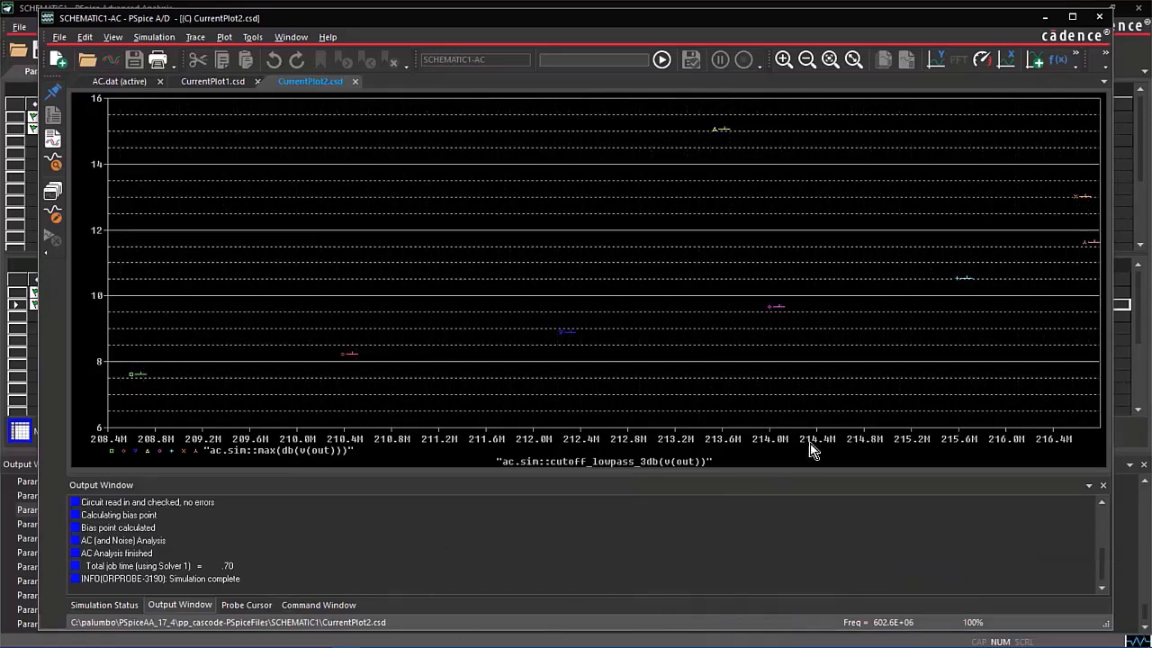
Inspect the section information of the trace point near 215.6M cutoff and 10.5 gain to identify its R7 value.
{"action": "right_click", "coordinate": [964, 279]}
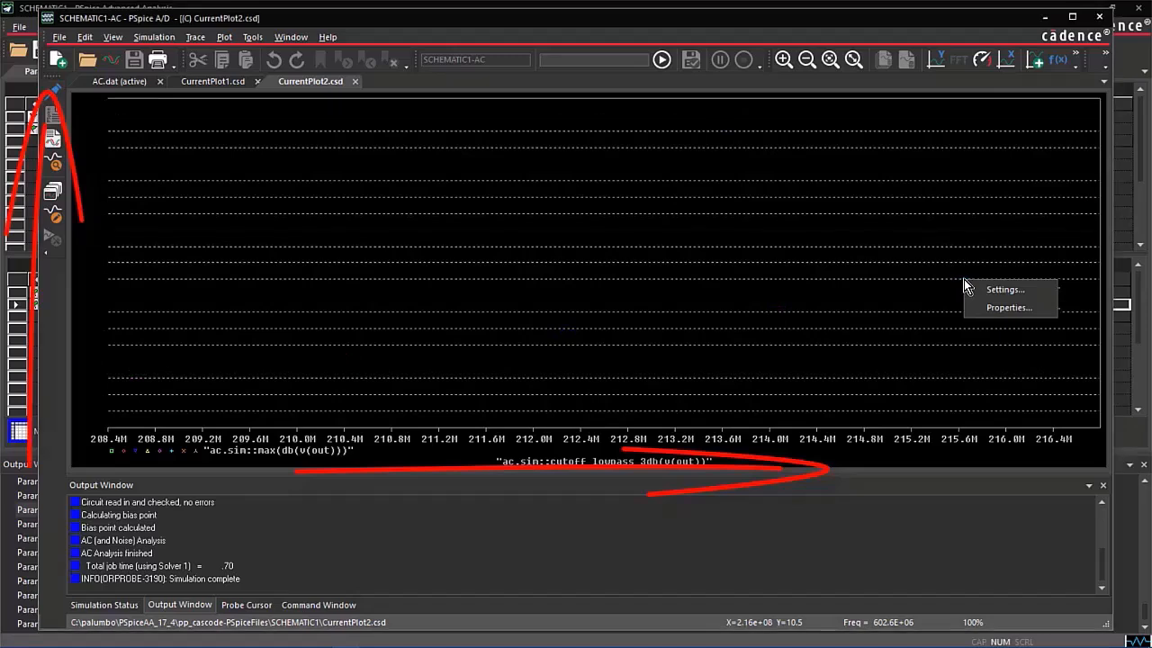
{"action": "key", "text": "Escape"}
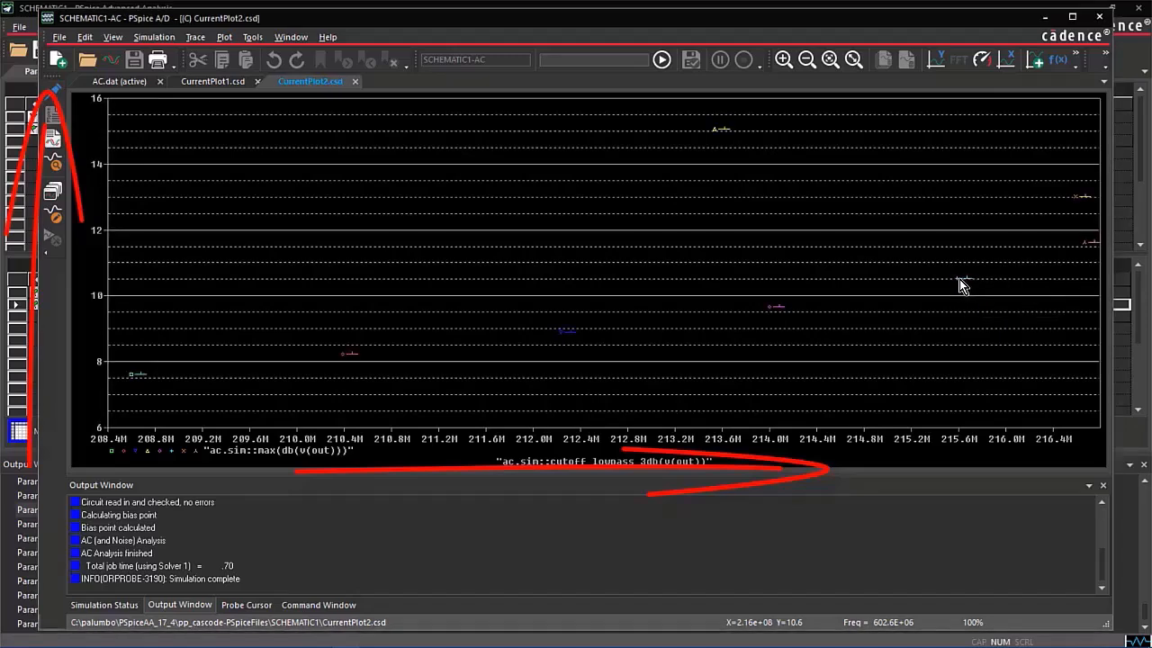
{"action": "left_click_drag", "start_coordinate": [948, 265], "coordinate": [963, 279]}
{"action": "right_click", "coordinate": [967, 279]}
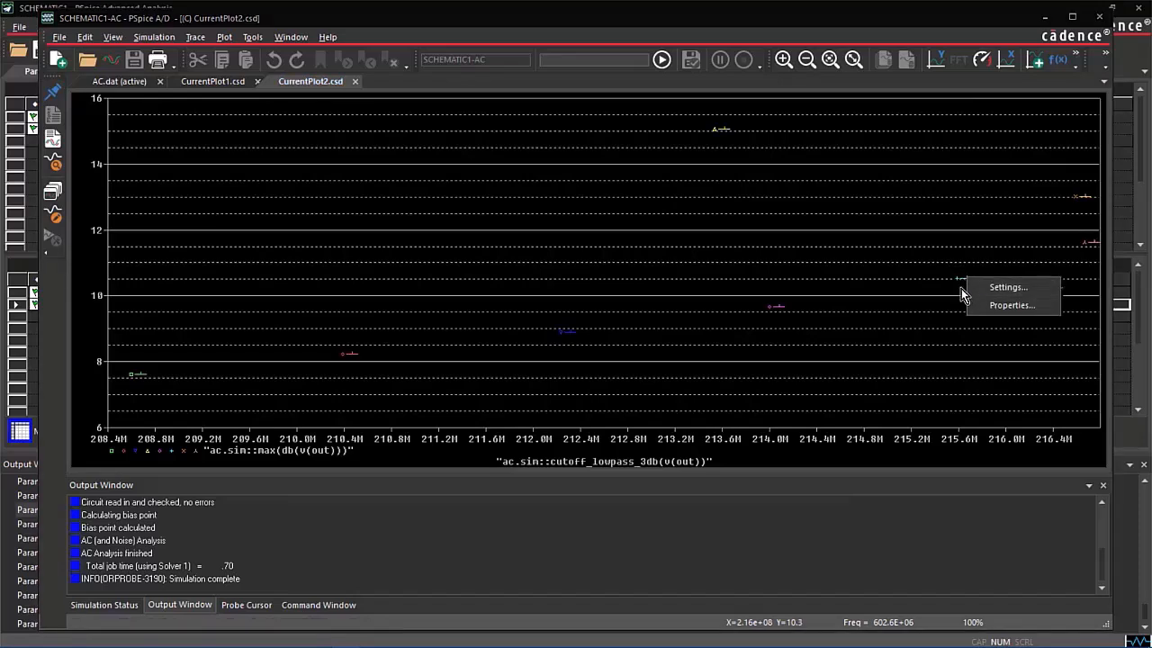
{"action": "left_click", "coordinate": [964, 282]}
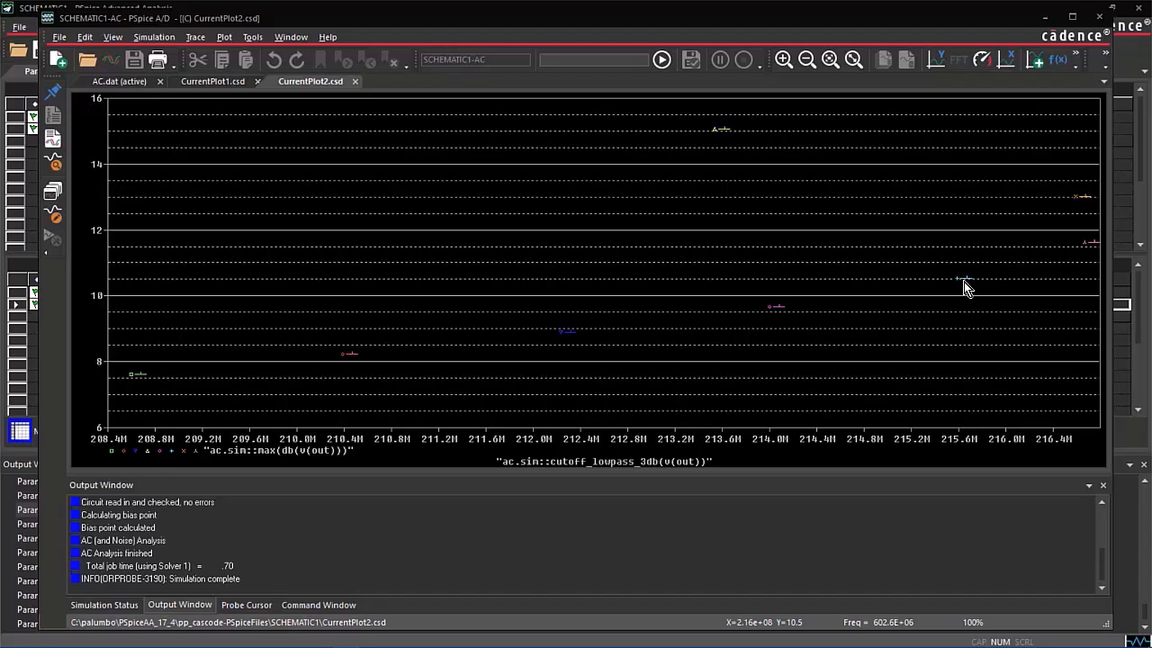
{"action": "right_click", "coordinate": [964, 282]}
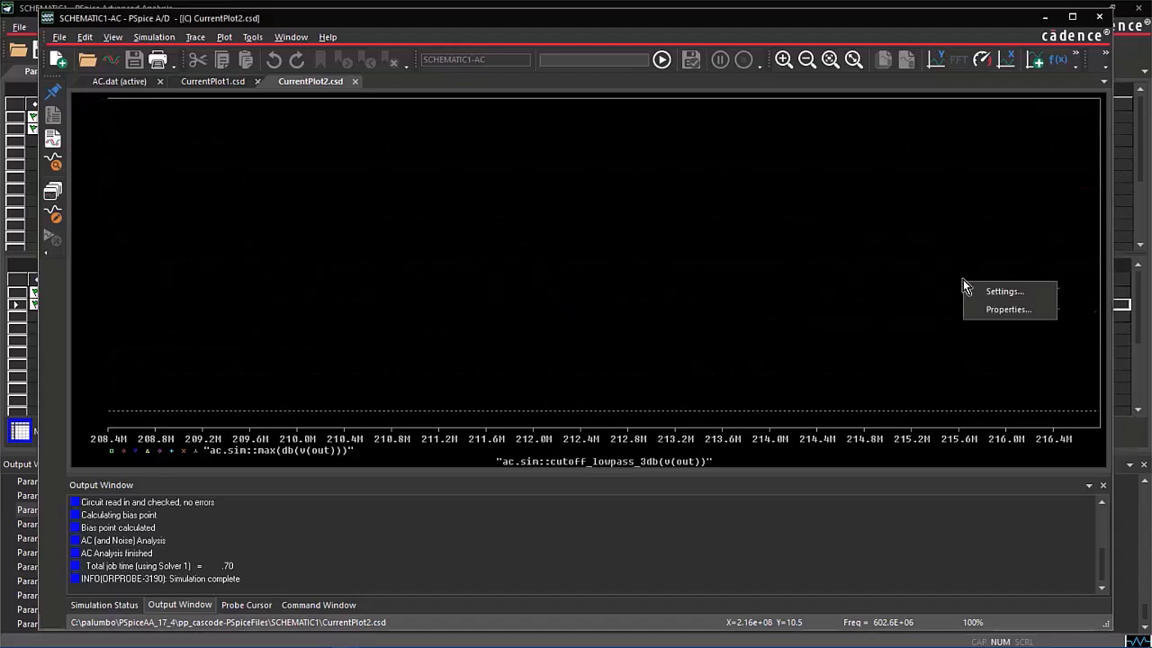
{"action": "key", "text": "Escape"}
{"action": "double_click", "coordinate": [963, 281]}
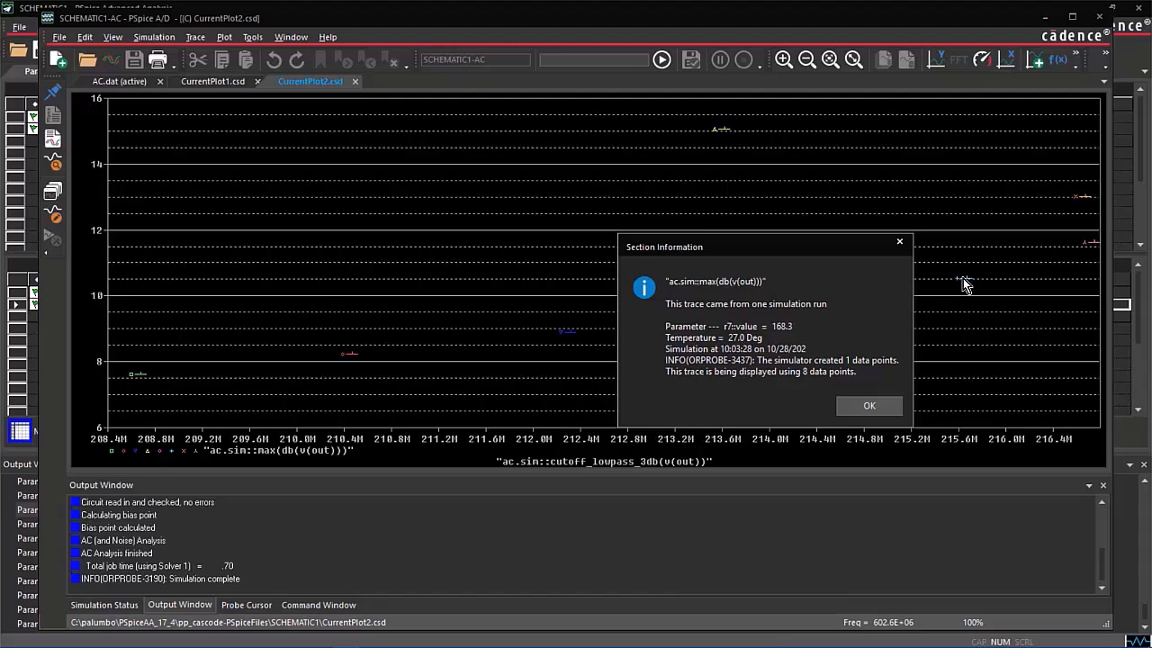
{"action": "left_click", "coordinate": [878, 410]}
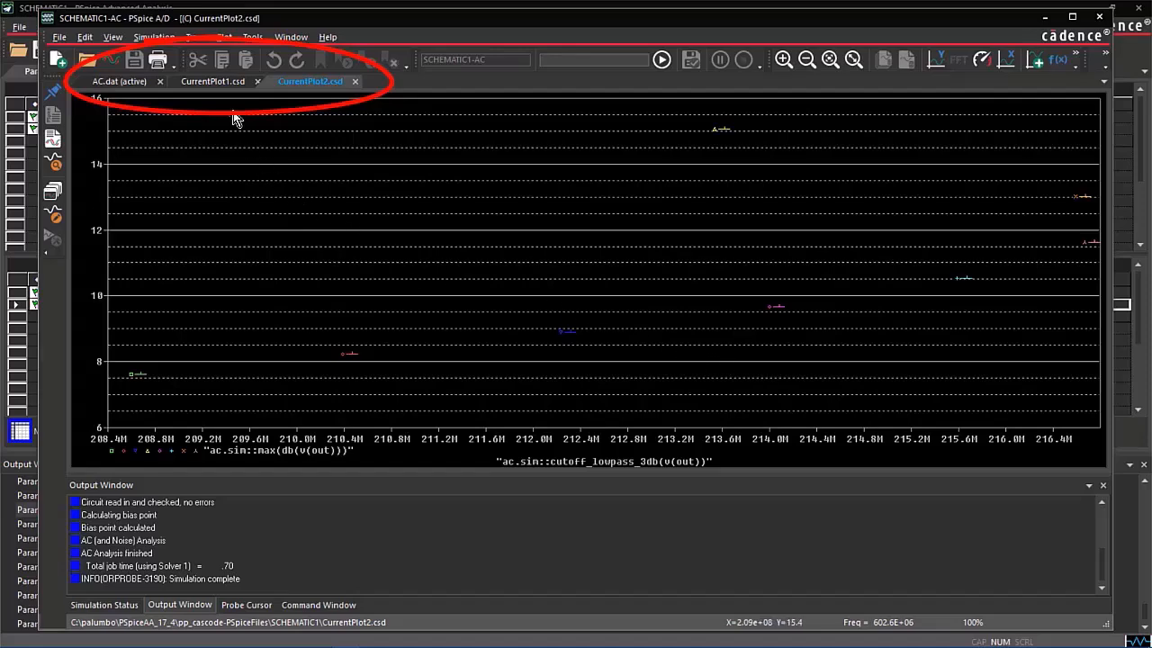
View the CurrentPlot1 cutoff curves, and switch back to PSpice Advanced Analysis to show the parametric sweep's results table.
{"action": "left_click", "coordinate": [224, 84]}
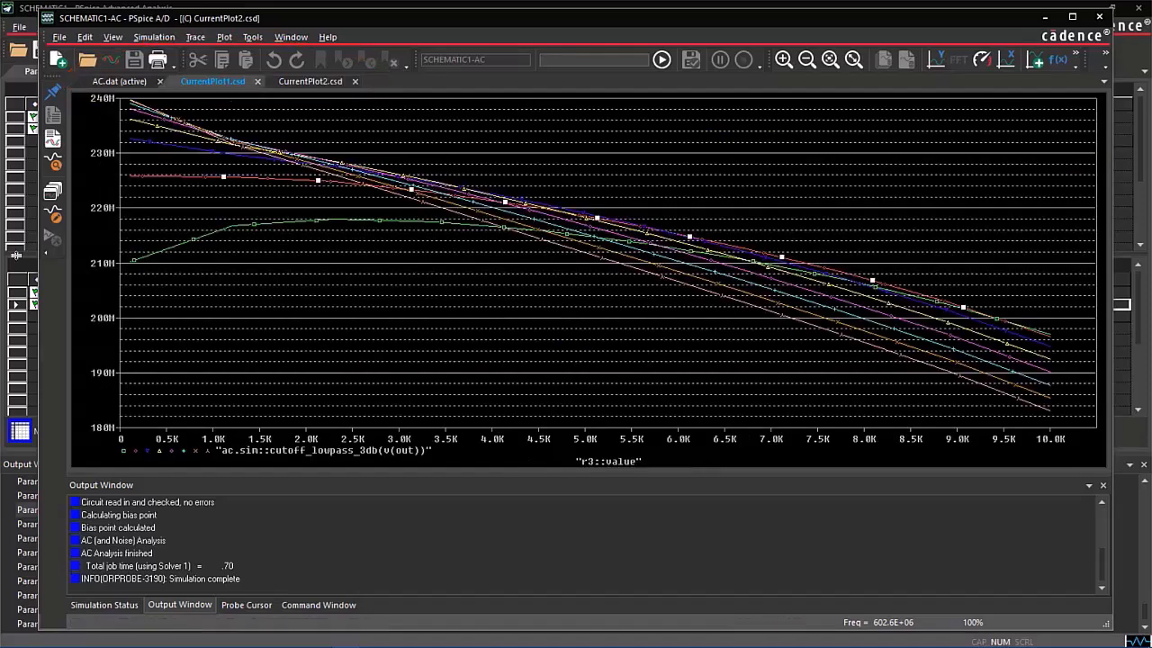
{"action": "left_click", "coordinate": [5, 270]}
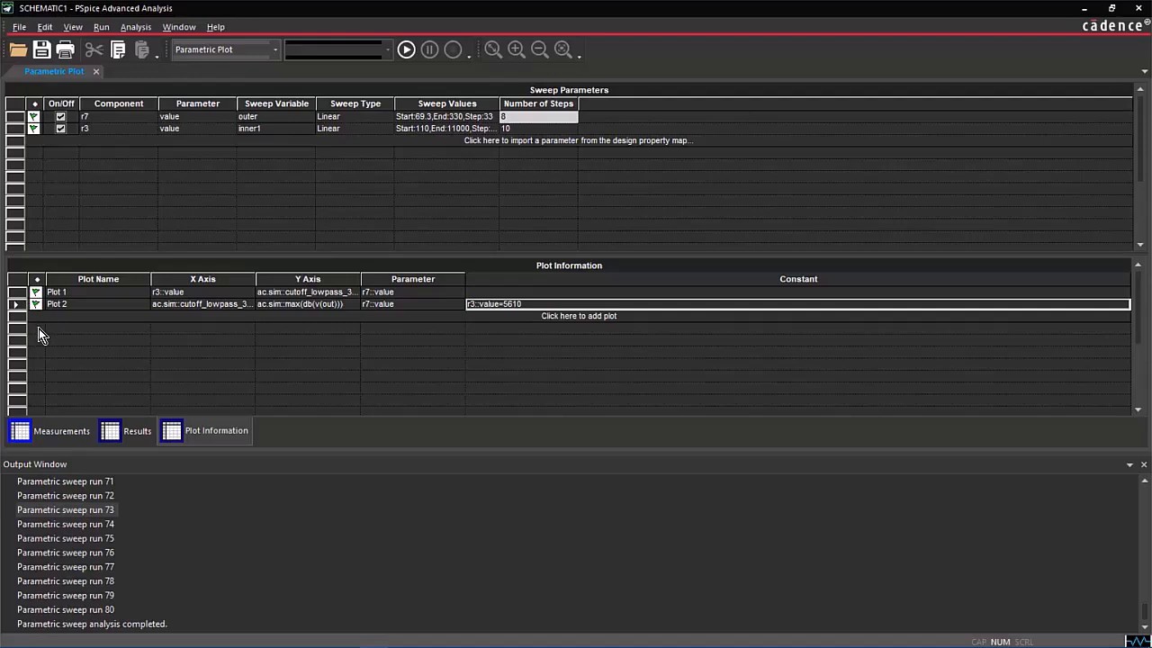
{"action": "left_click", "coordinate": [129, 432]}
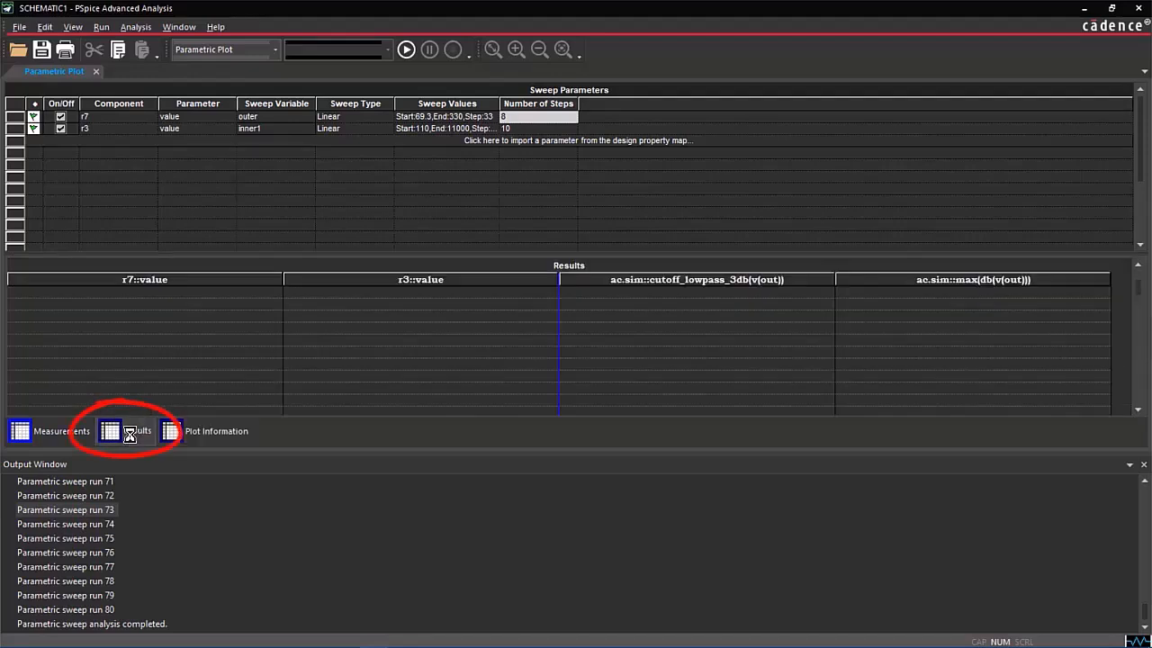